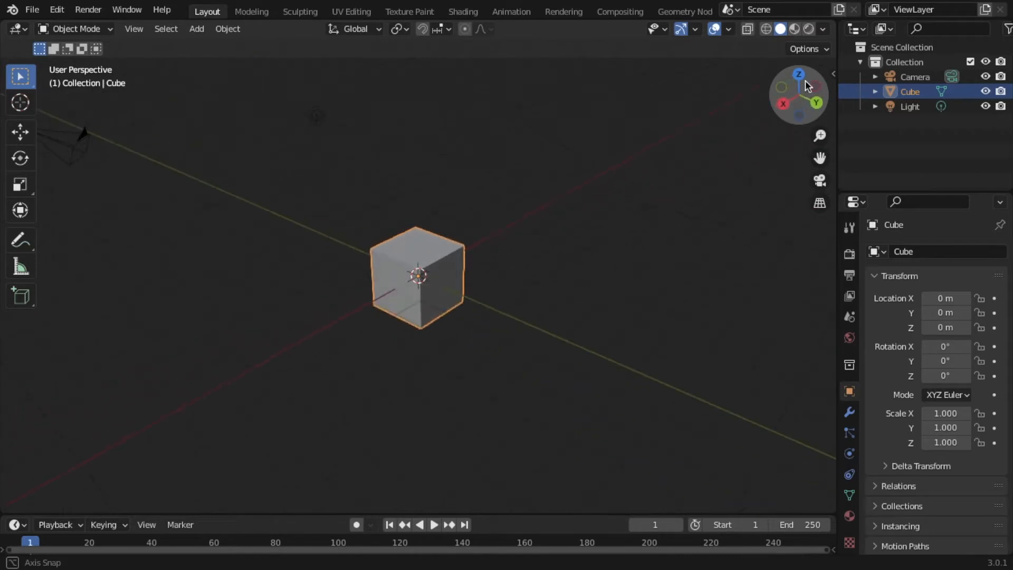
Delete the default cube and add a mesh plane at the origin in its place.
key(x)
click(615, 149)
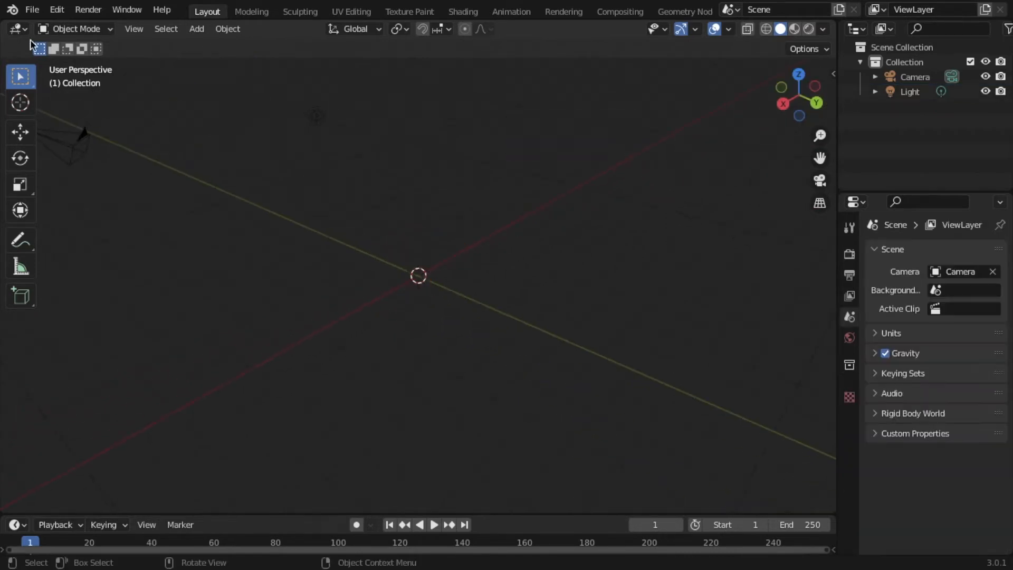
key(shift+a)
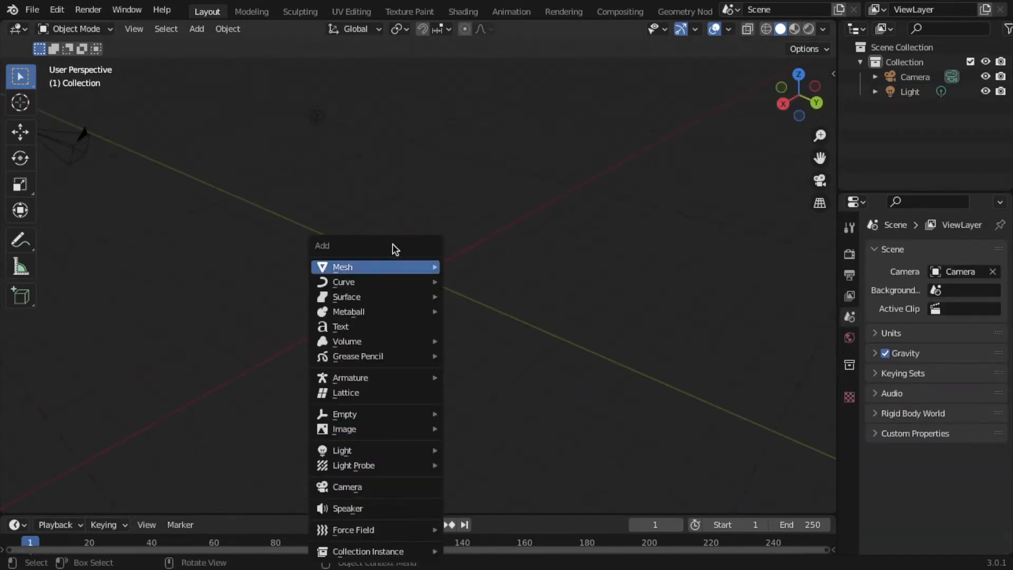
mouse_move(422, 267)
click(481, 267)
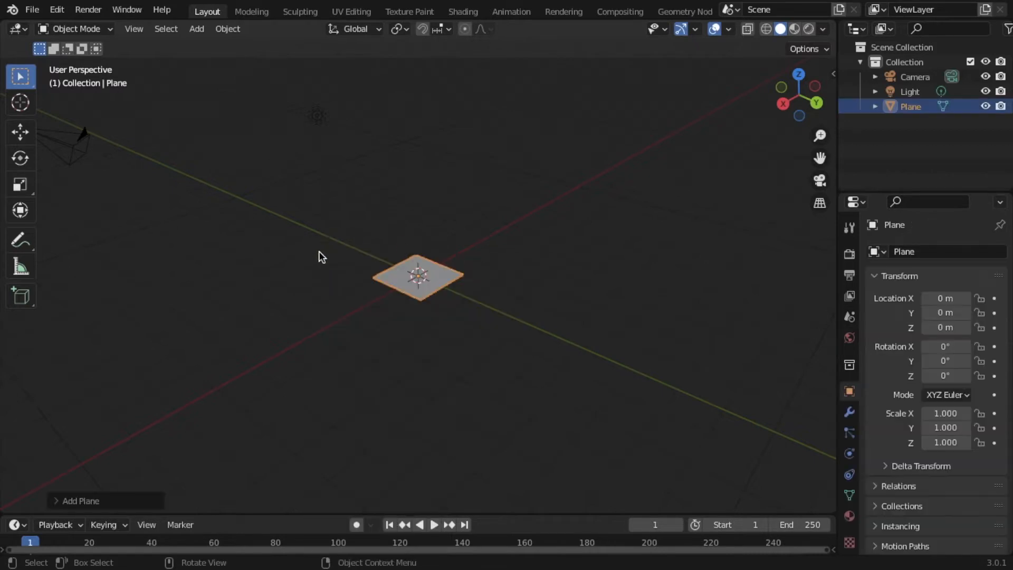
Scale the plane up to about 3.86 and raise it about 6.37 m along the Z axis.
key(s)
click(245, 344)
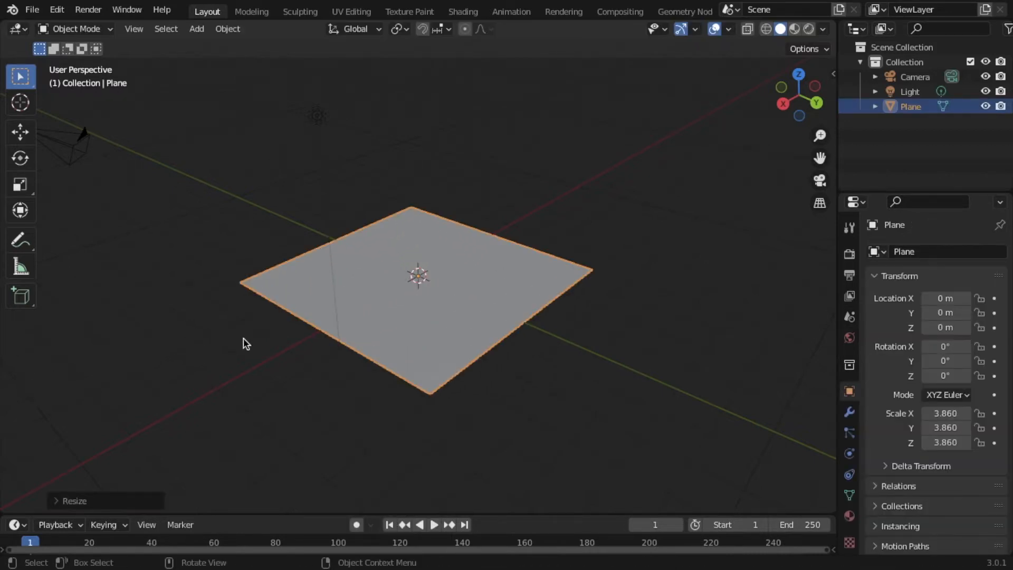
key(g)
key(z)
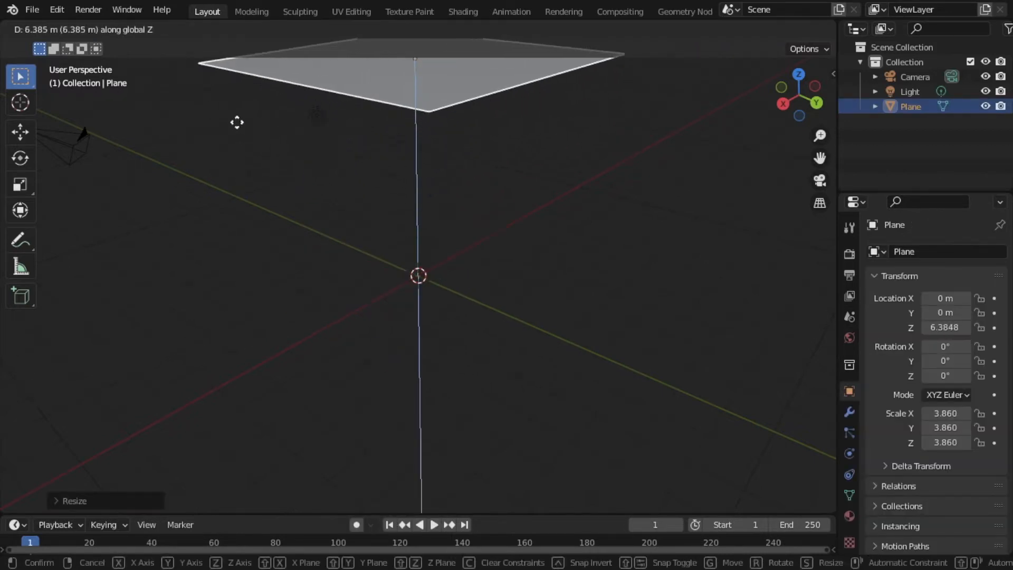
click(240, 126)
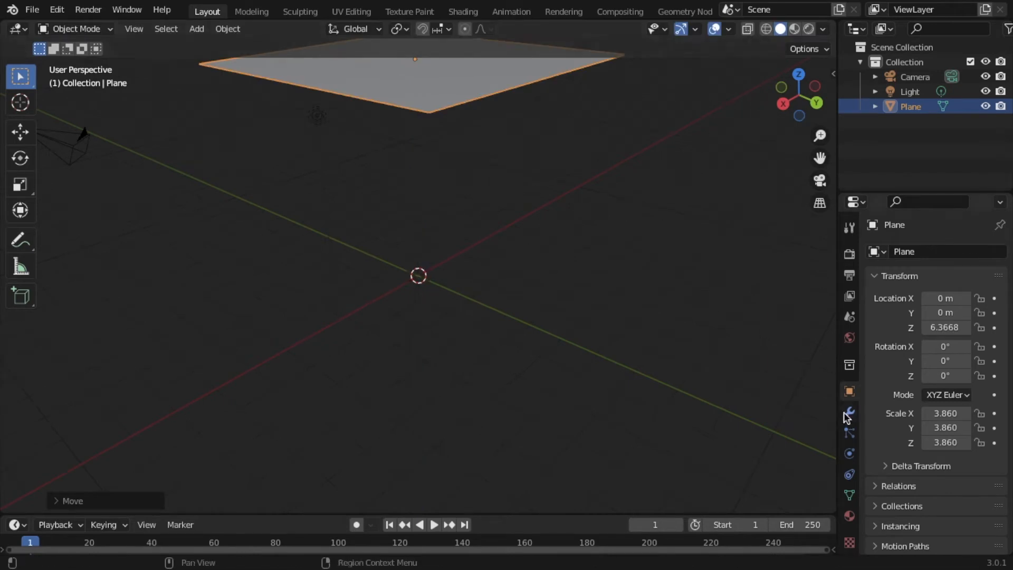
Add an emitter particle system to the raised plane and play the animation to preview the emission.
click(846, 433)
click(1001, 254)
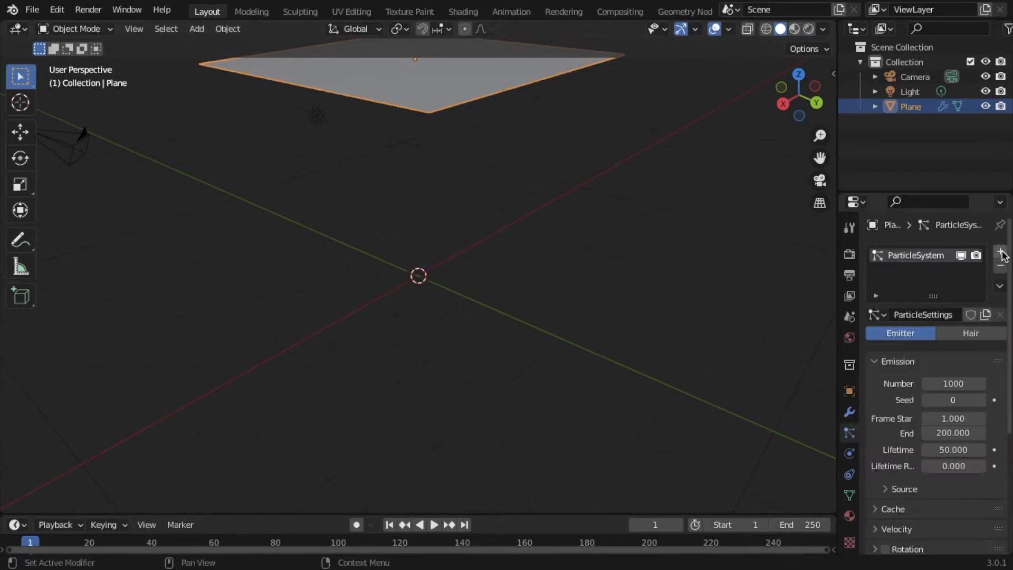
key(space)
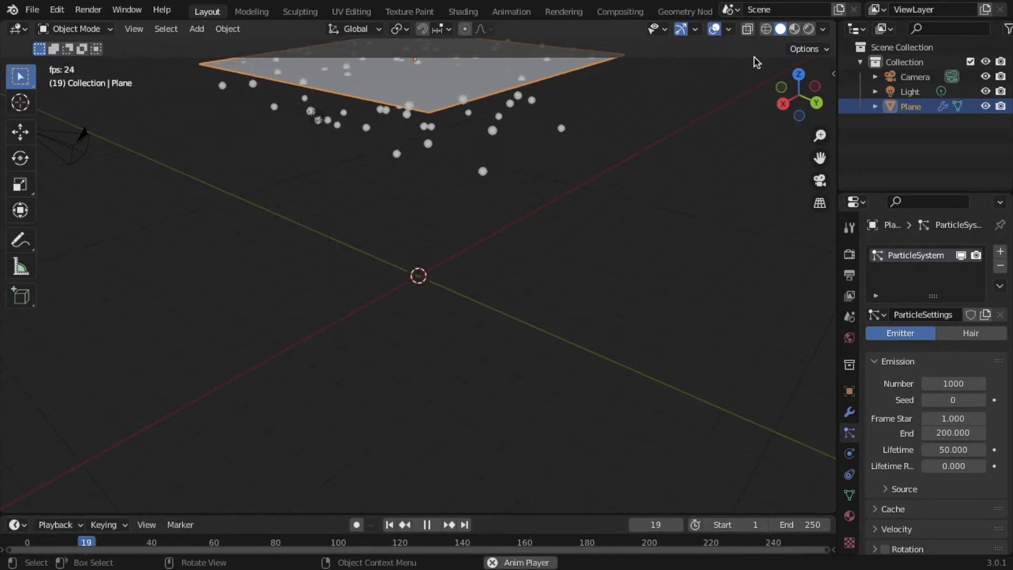
drag(800, 94, 509, 212)
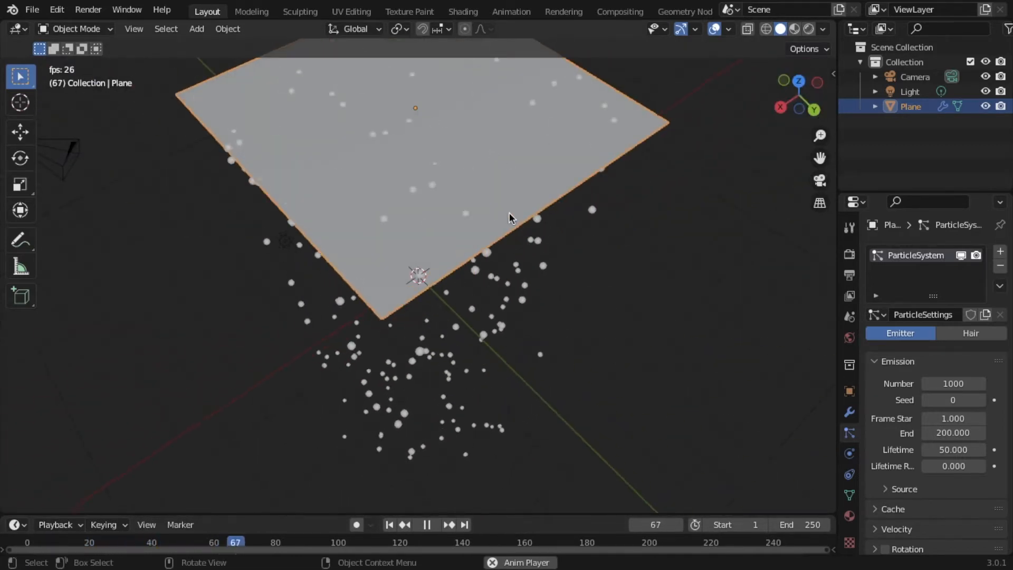
scroll(508, 212, down, 3)
key(space)
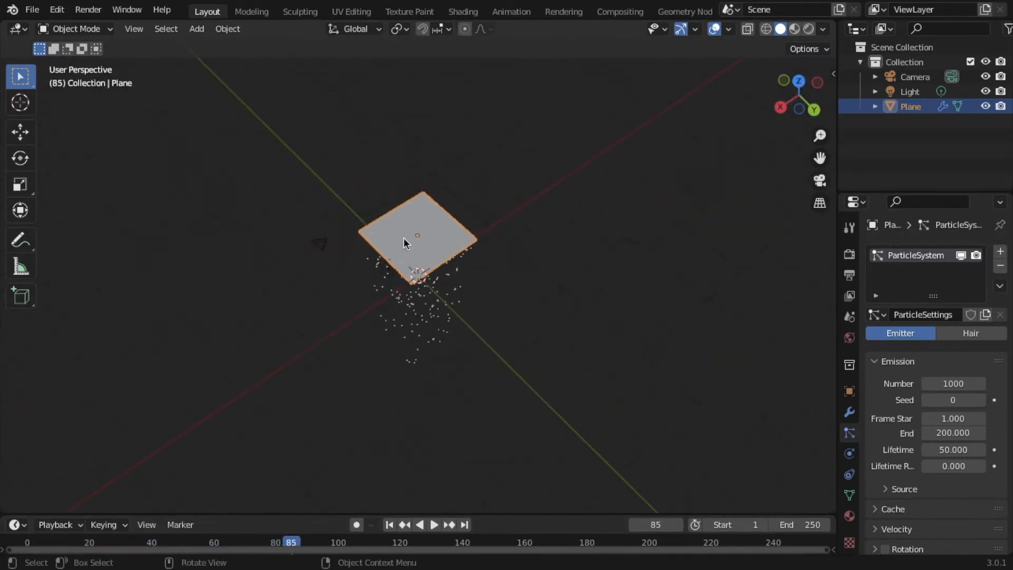
Enlarge the emitter plane further and replay the particle animation from the first frame.
key(s)
click(379, 245)
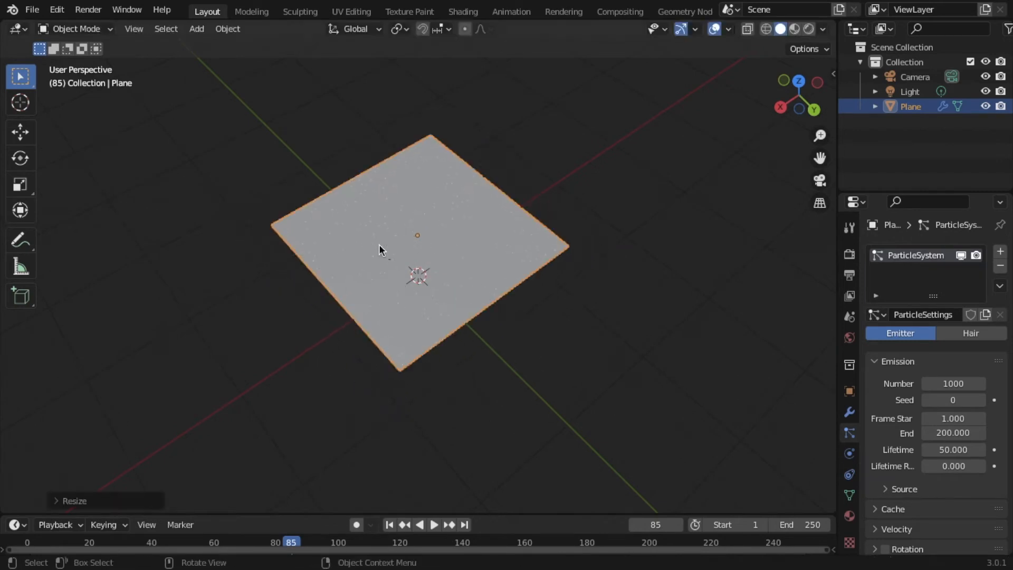
click(30, 543)
key(space)
drag(797, 93, 571, 255)
key(space)
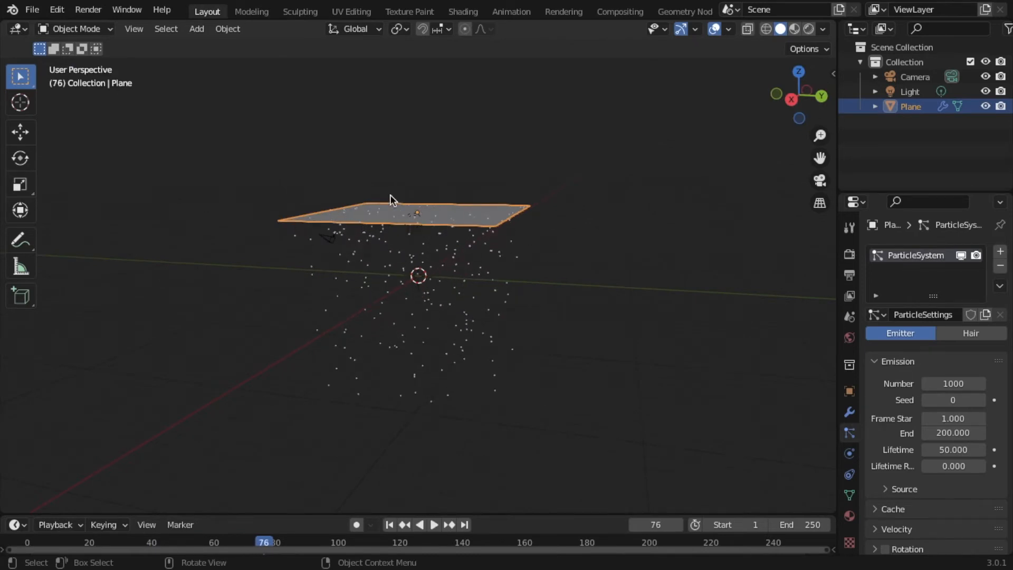
Add an ico sphere mesh at the origin and rewind the timeline to frame 0.
key(shift+a)
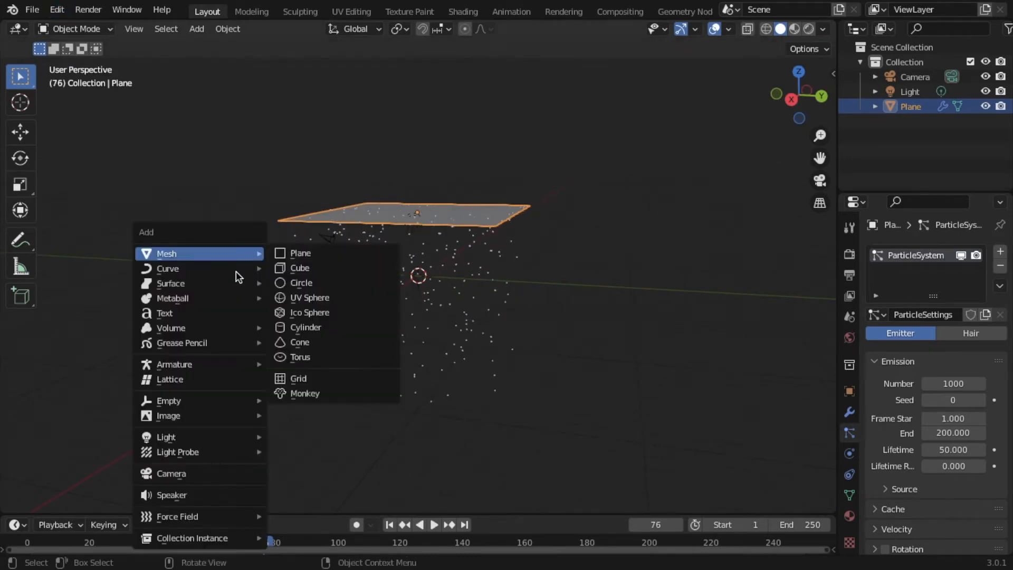
mouse_move(236, 246)
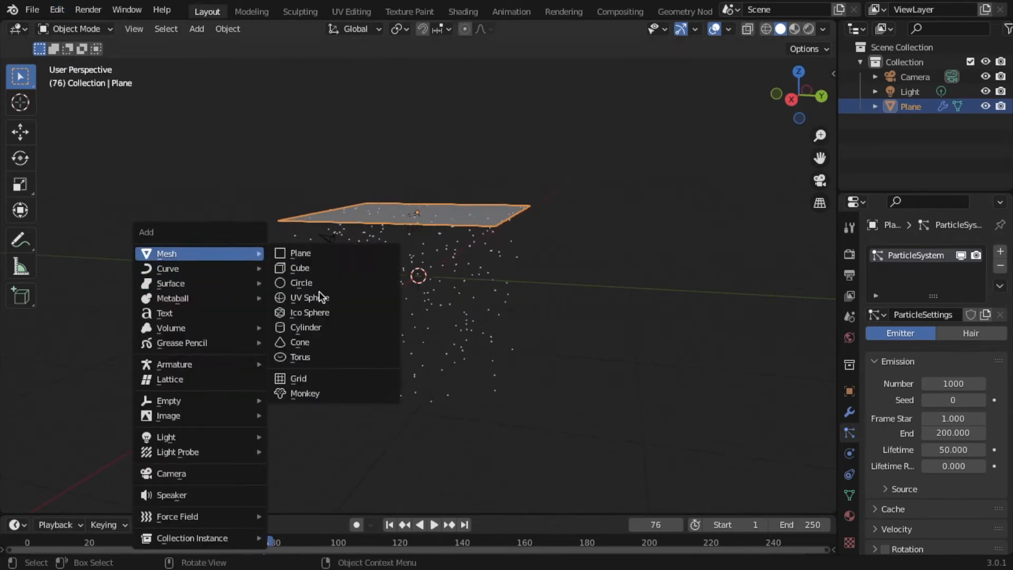
click(345, 312)
scroll(467, 256, up, 4)
scroll(467, 256, up, 8)
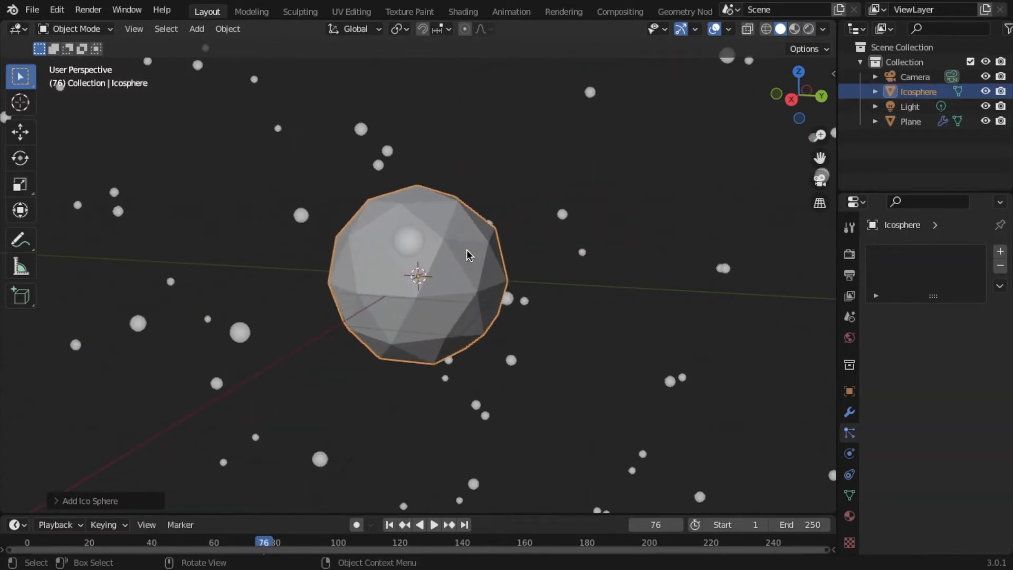
click(24, 542)
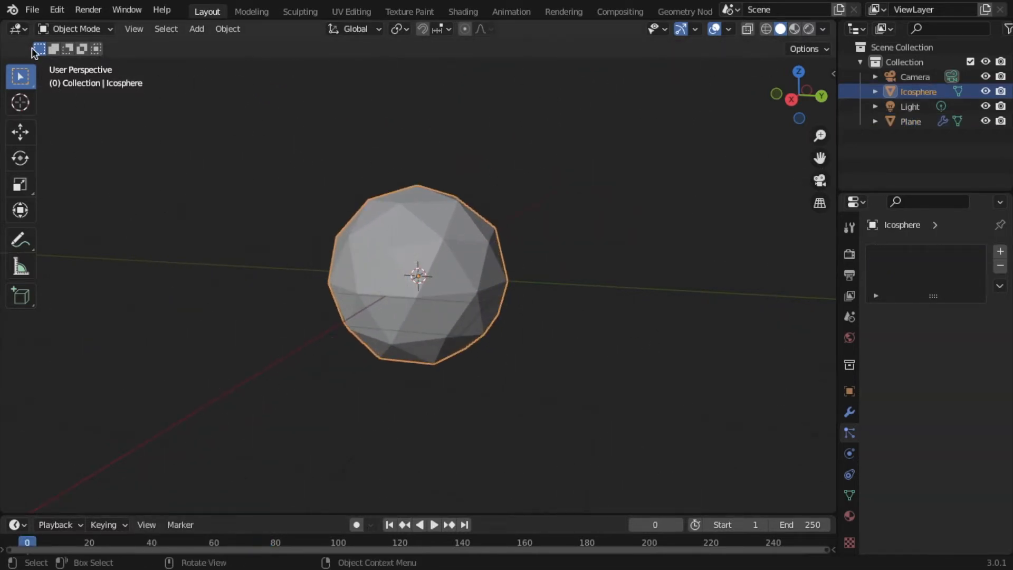
Pull the ico sphere's topmost vertex up along Z with proportional editing to form a teardrop, and return to Object Mode.
key(Tab)
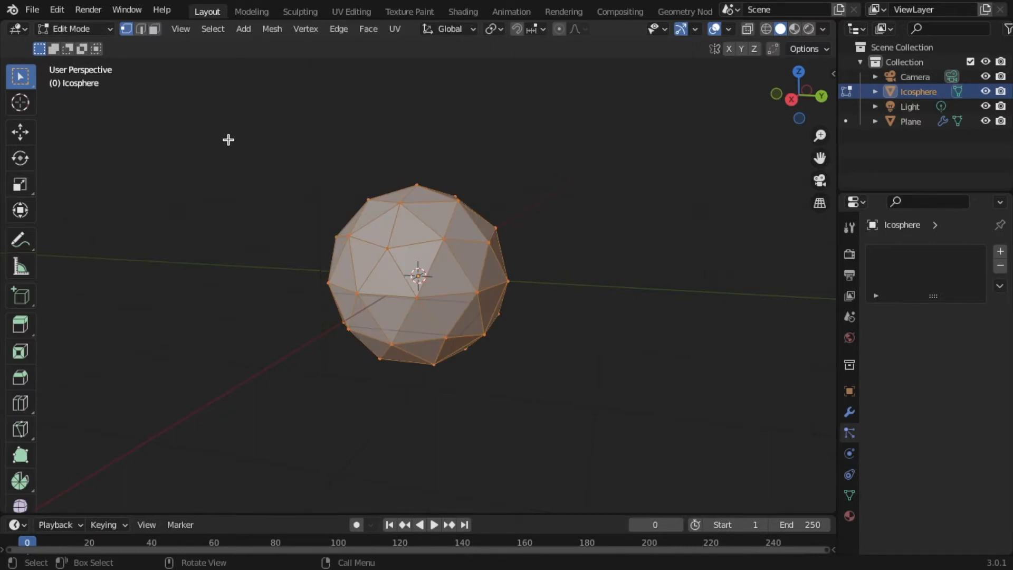
click(416, 185)
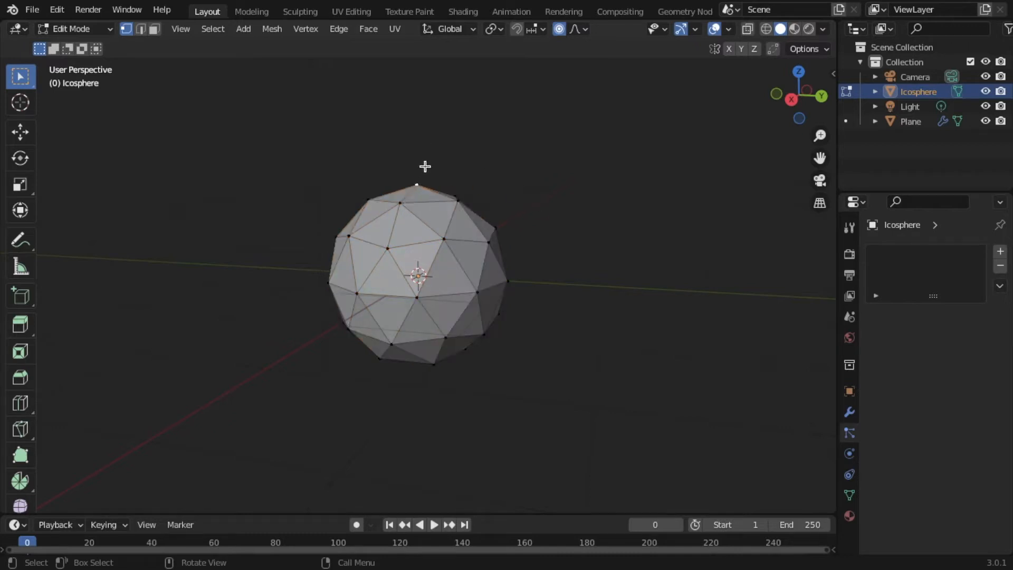
drag(798, 96, 720, 156)
key(g)
key(z)
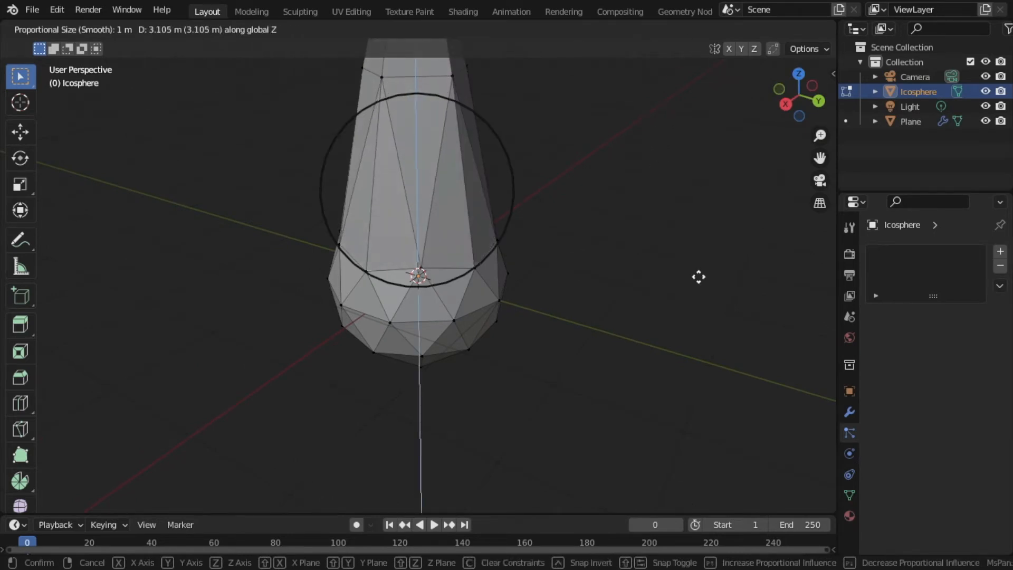
click(697, 199)
middle_drag(697, 199, 697, 200)
mouse_move(799, 95)
mouse_down()
mouse_move(787, 106)
mouse_move(794, 87)
mouse_up()
click(73, 29)
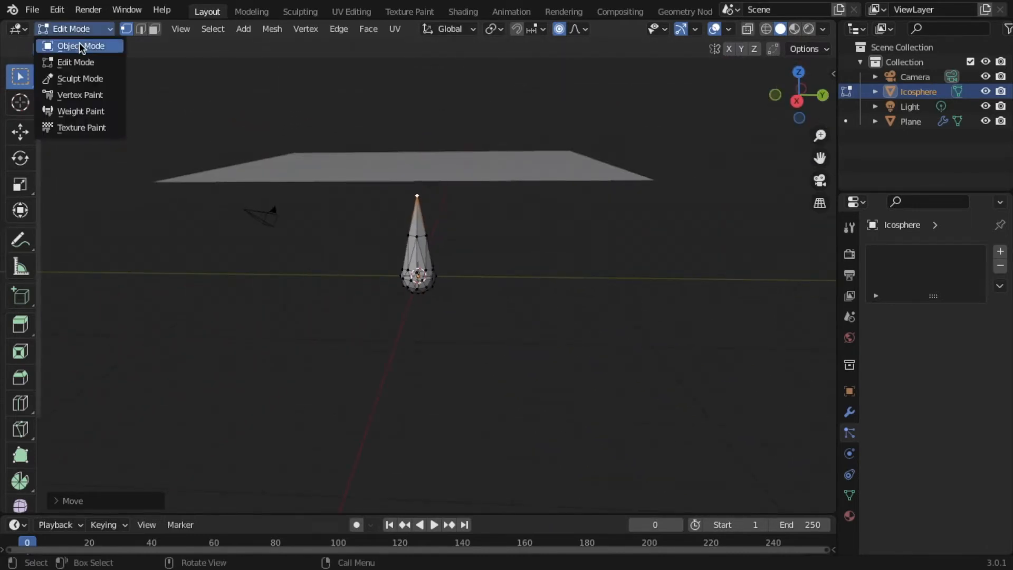
click(83, 46)
Set the plane's particles to render as Object, using the Icosphere as the instance object.
scroll(360, 207, down, 2)
click(463, 187)
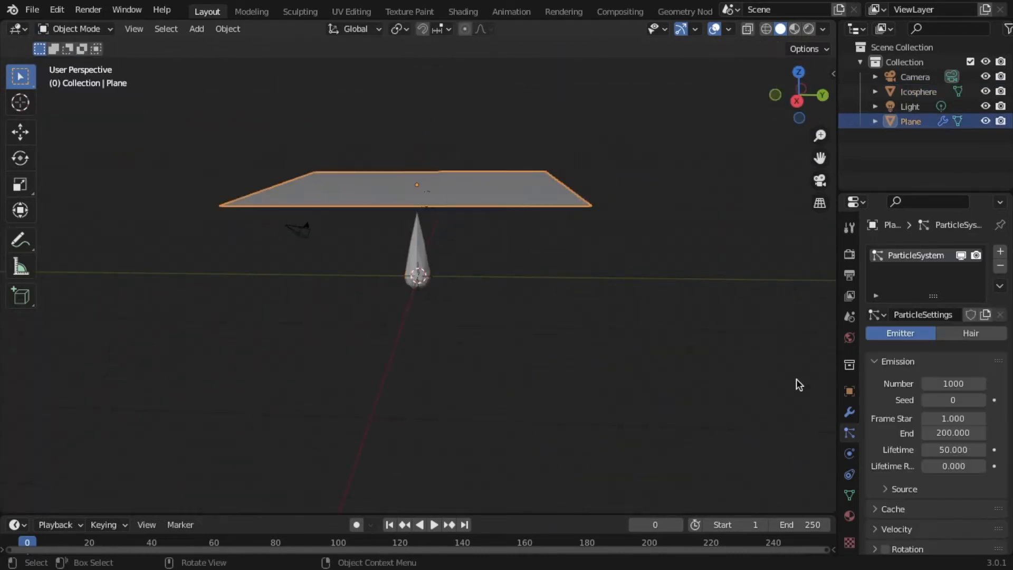
scroll(908, 503, down, 6)
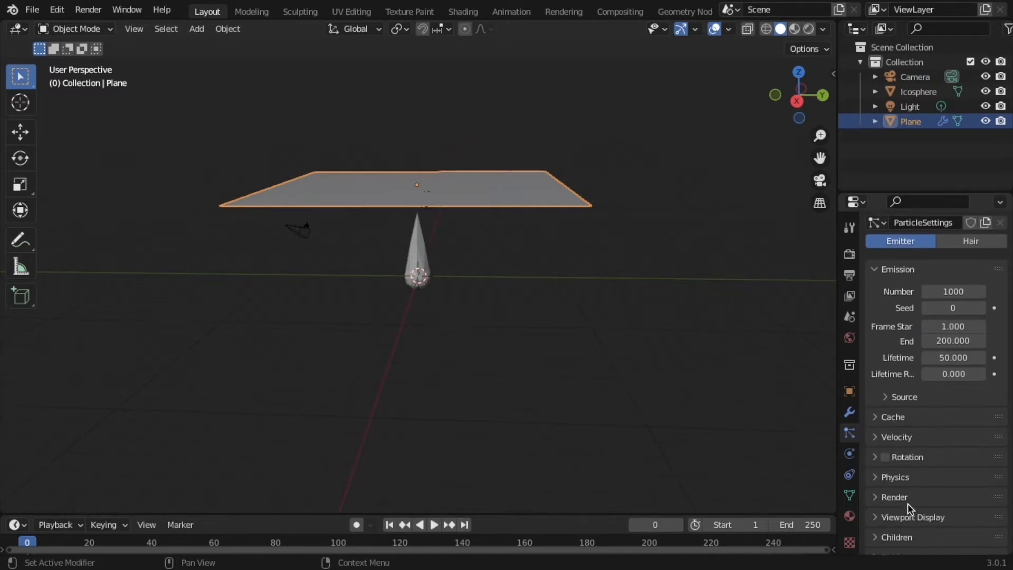
click(904, 404)
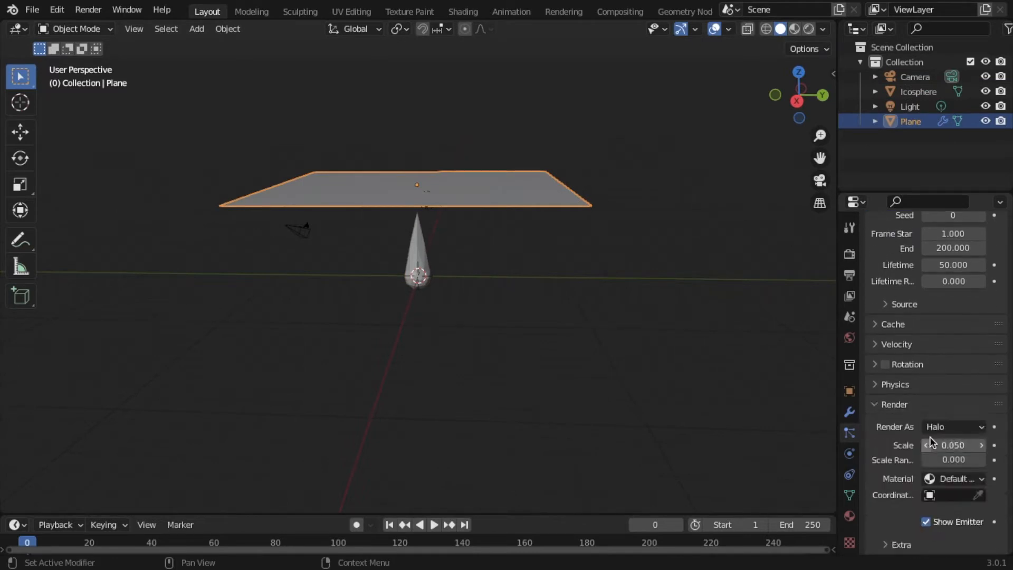
click(944, 428)
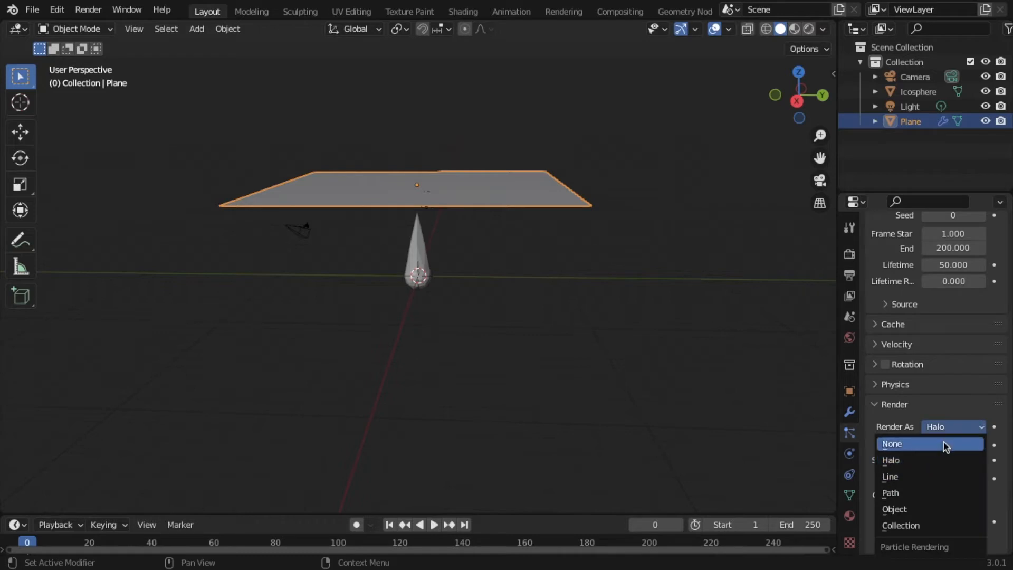
click(930, 510)
scroll(930, 489, down, 4)
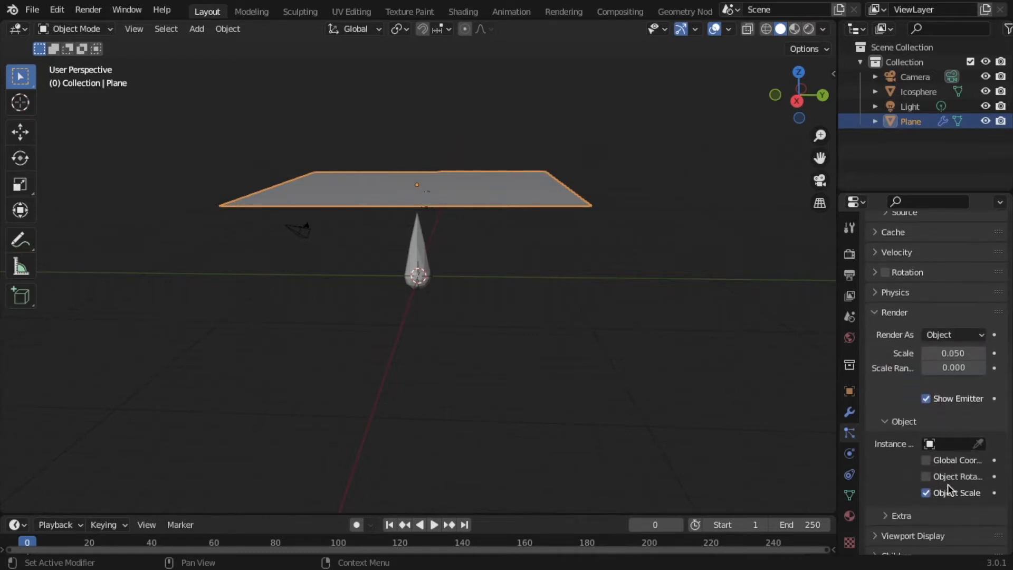
click(954, 445)
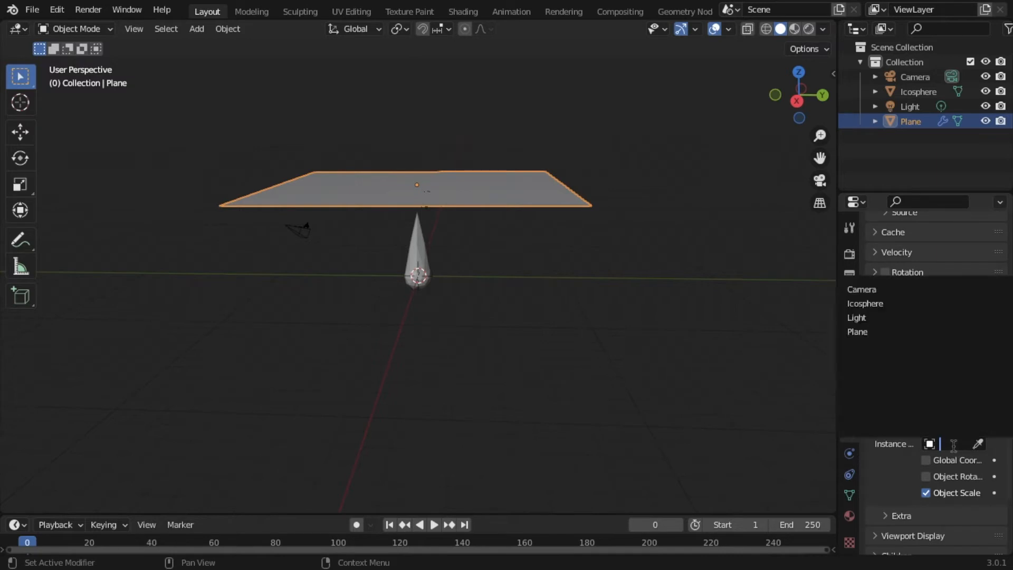
click(876, 304)
Play the animation and inspect the teardrop instances falling from the plane.
key(space)
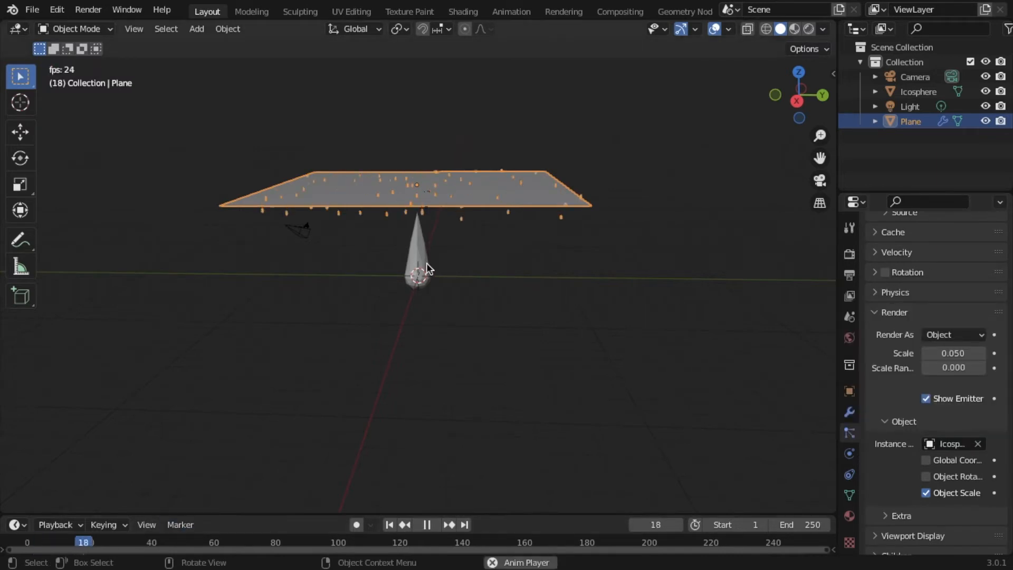
scroll(439, 262, up, 6)
scroll(452, 219, down, 3)
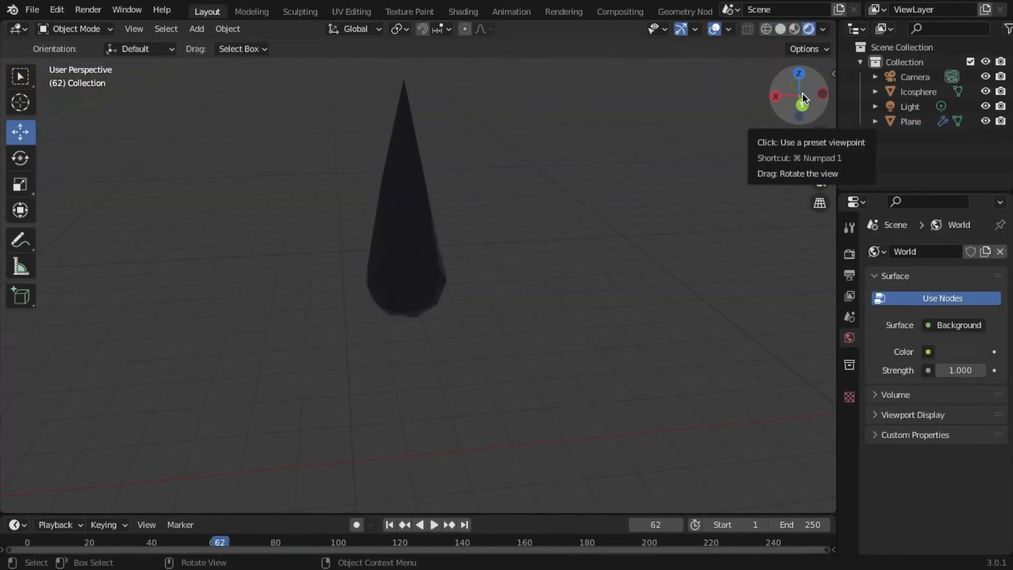
Bring the teardrop mesh into view and select it.
mouse_move(802, 98)
mouse_down()
mouse_move(829, 99)
mouse_move(786, 98)
mouse_move(803, 98)
mouse_up()
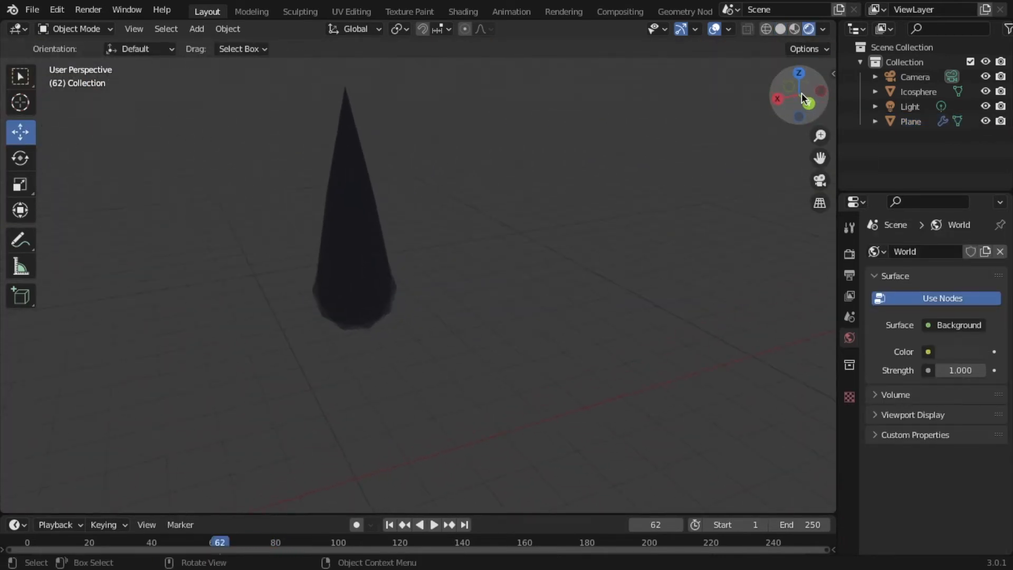
shift+middle_drag(478, 170, 546, 195)
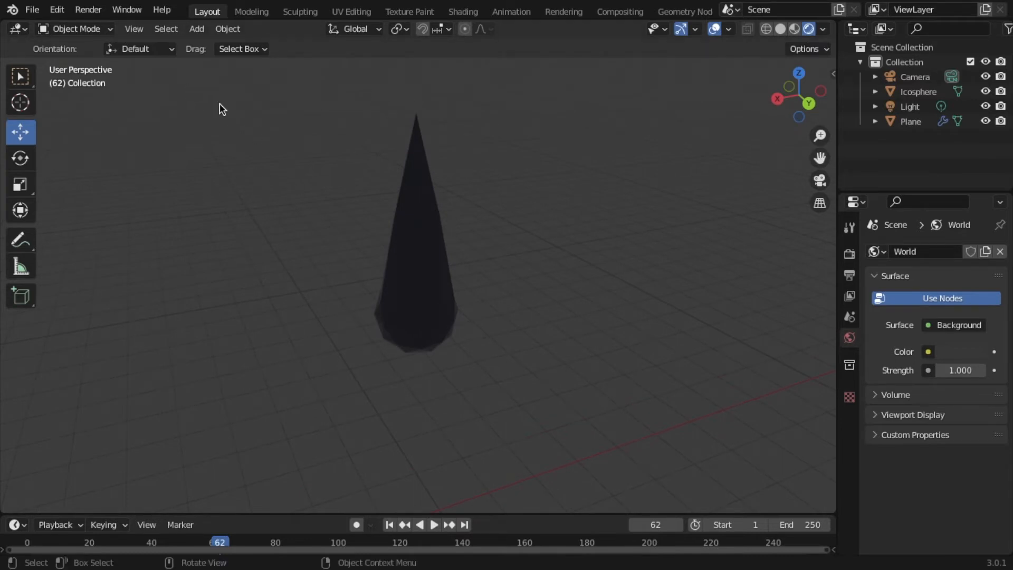
right_click(421, 301)
click(395, 217)
right_click(429, 278)
key(Escape)
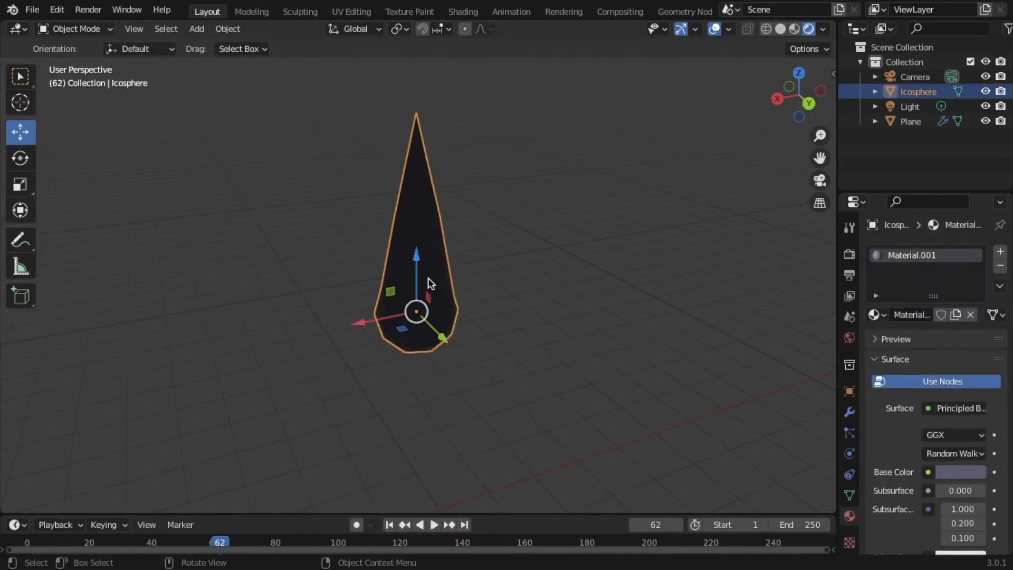
mouse_move(794, 98)
mouse_down()
mouse_move(781, 111)
mouse_move(793, 98)
mouse_up()
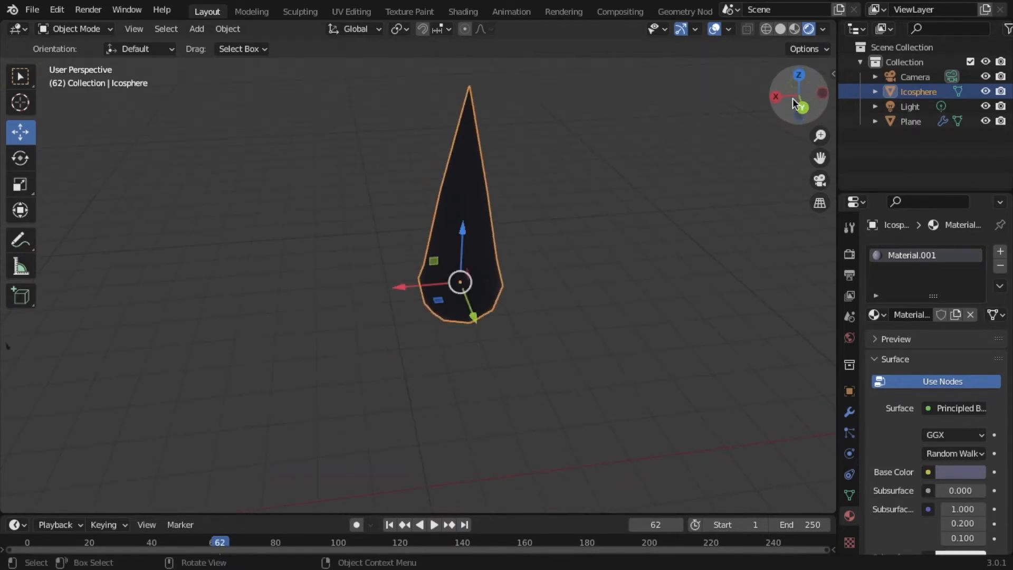
Switch to the Shading workspace and delete the Principled BSDF node from the teardrop's material.
click(463, 11)
drag(803, 74, 809, 105)
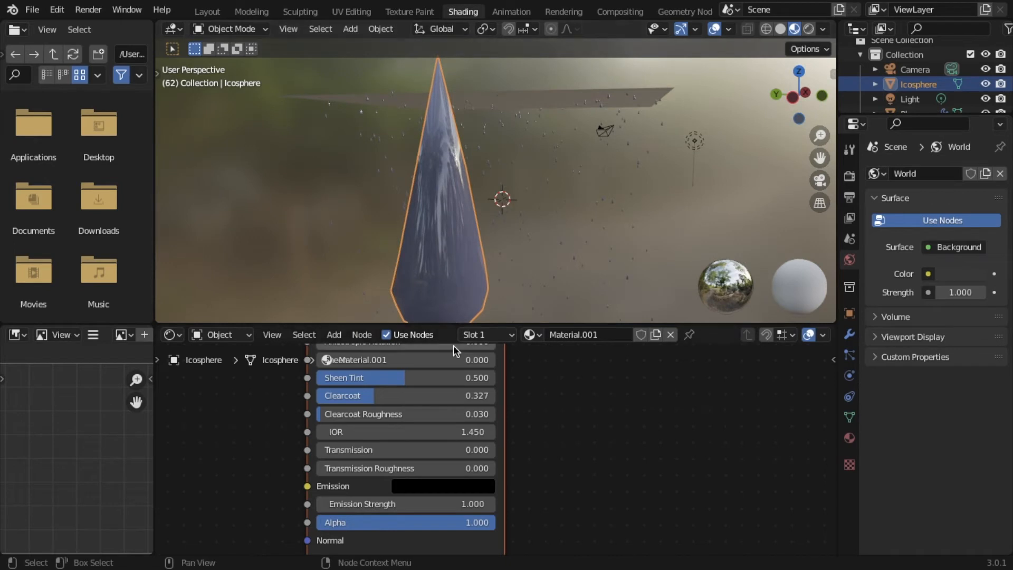
scroll(454, 346, down, 4)
scroll(458, 351, down, 4)
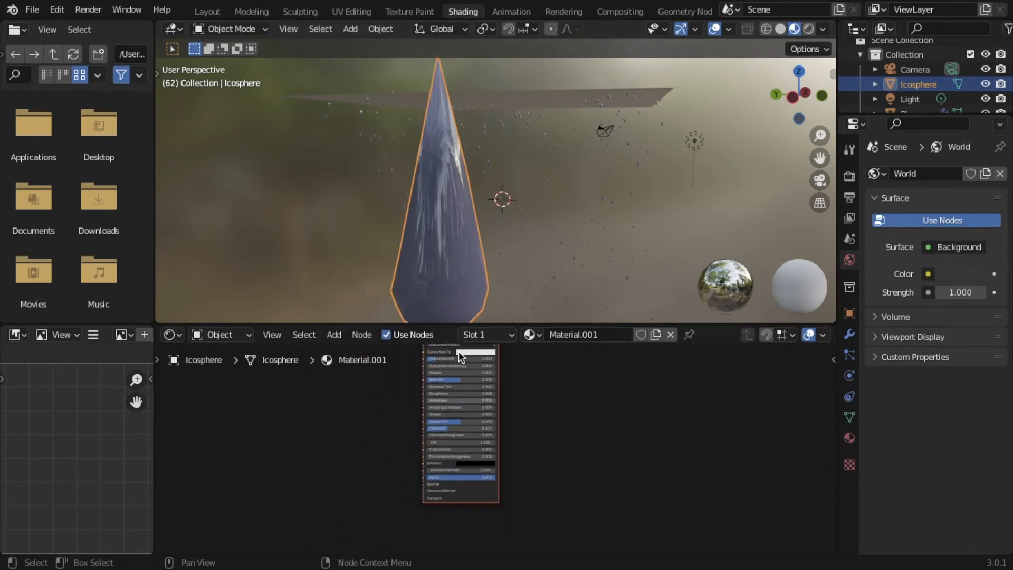
click(444, 391)
key(x)
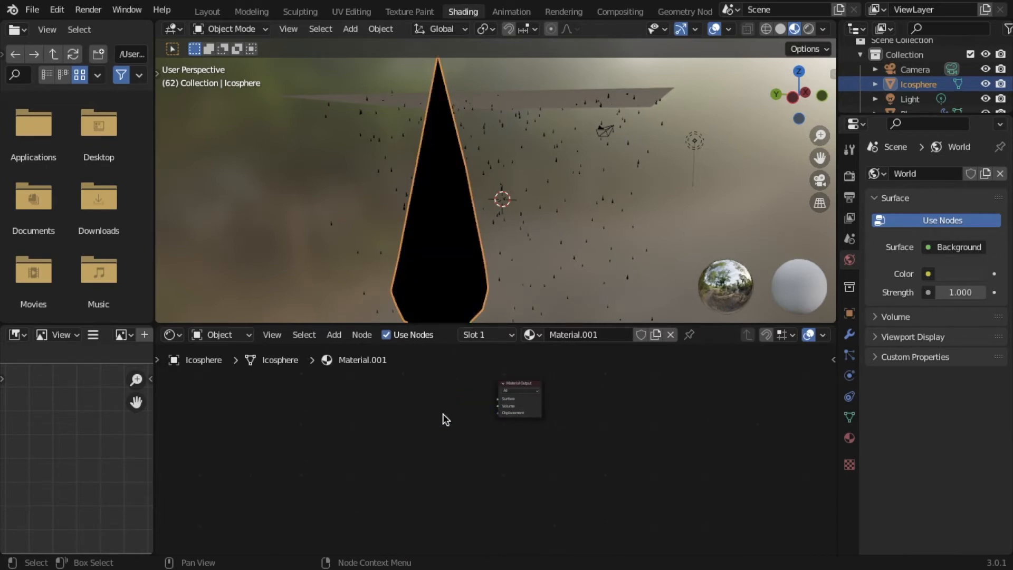
Add a Glass BSDF shader node beside the Material Output in the teardrop's material.
key(shift+a)
mouse_move(426, 460)
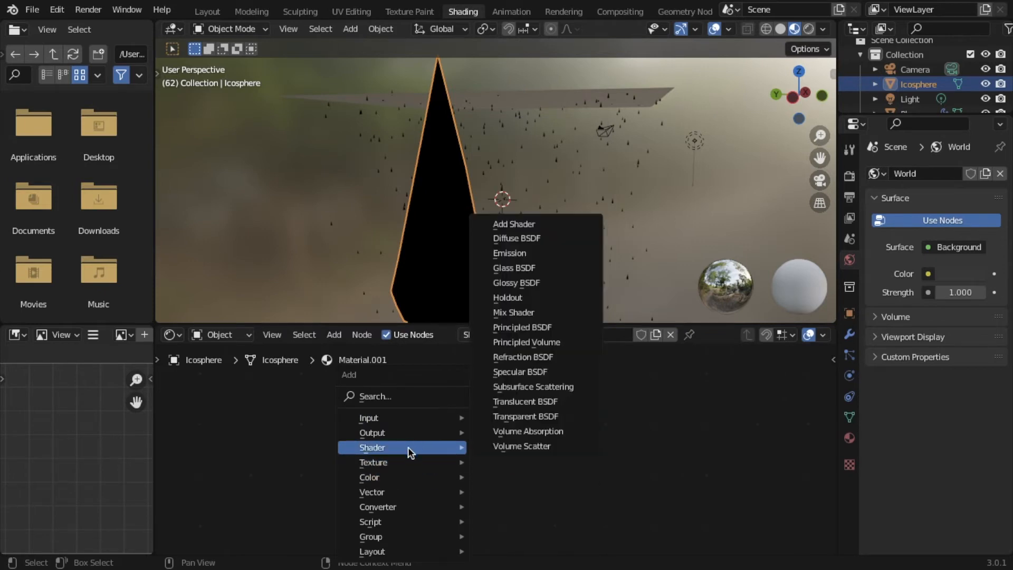
click(547, 268)
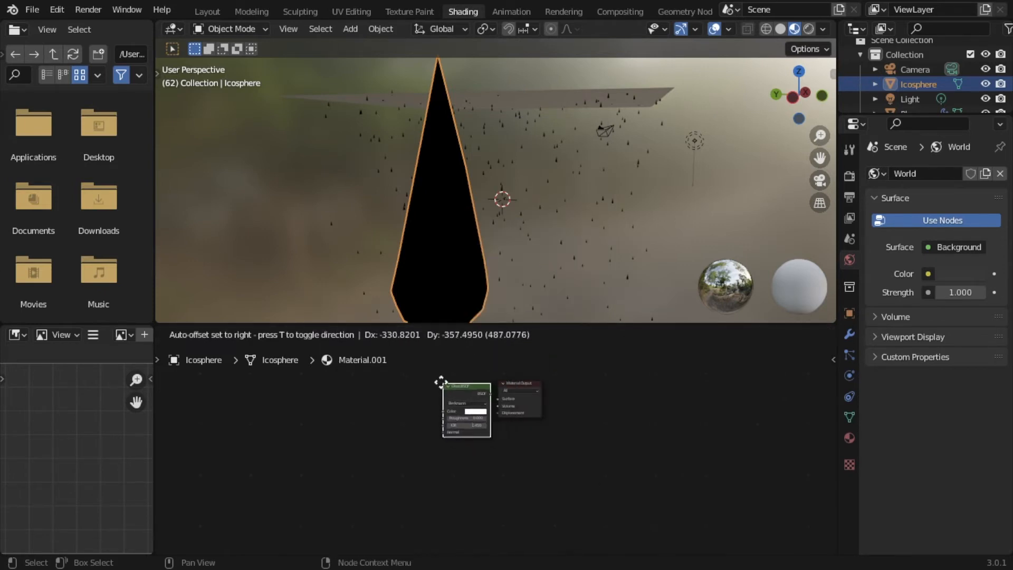
click(443, 382)
Set the Glass BSDF's IOR to 1.350 and connect its BSDF output to the Material Output's Surface input.
scroll(508, 421, up, 4)
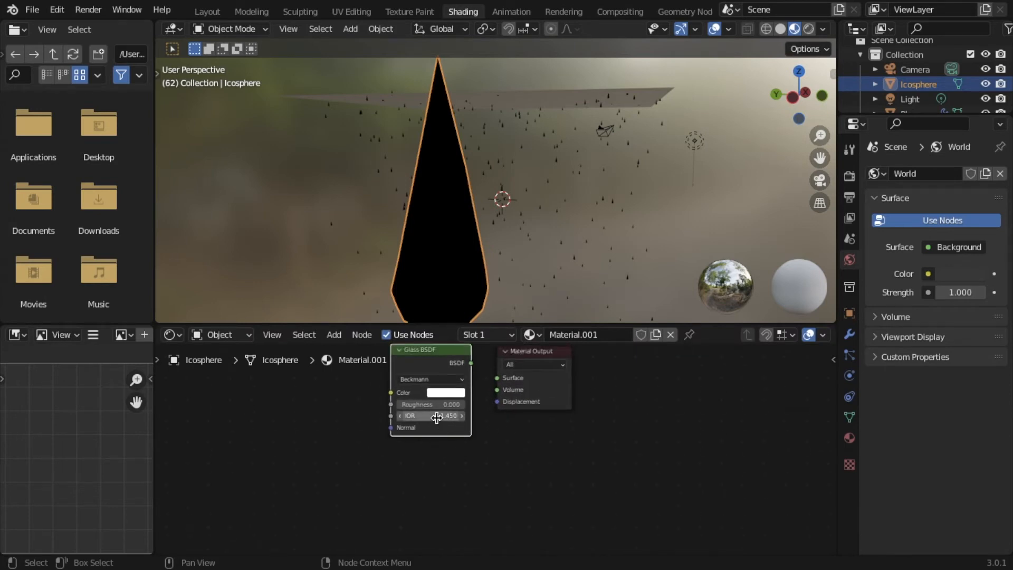
click(436, 416)
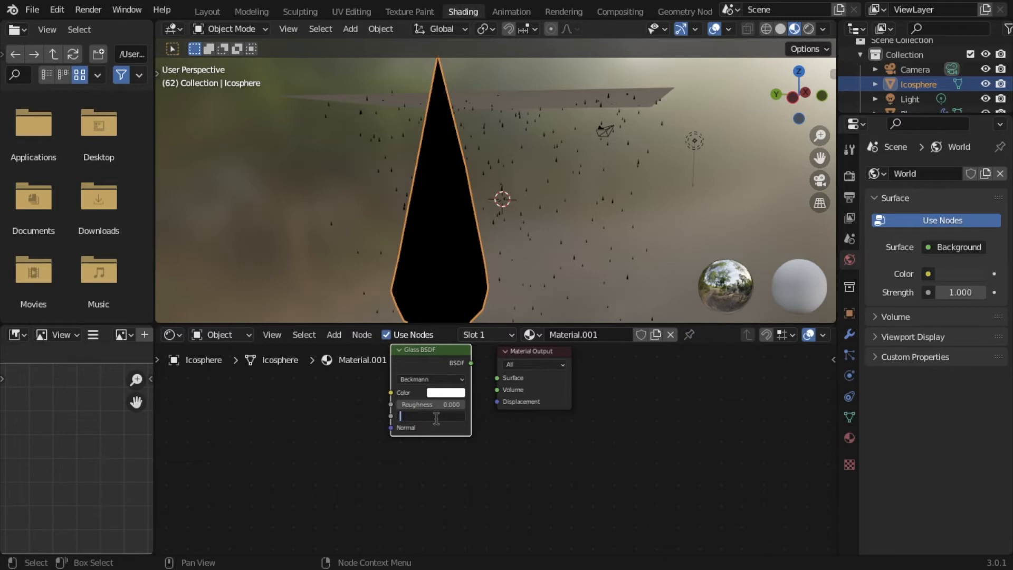
key(Return)
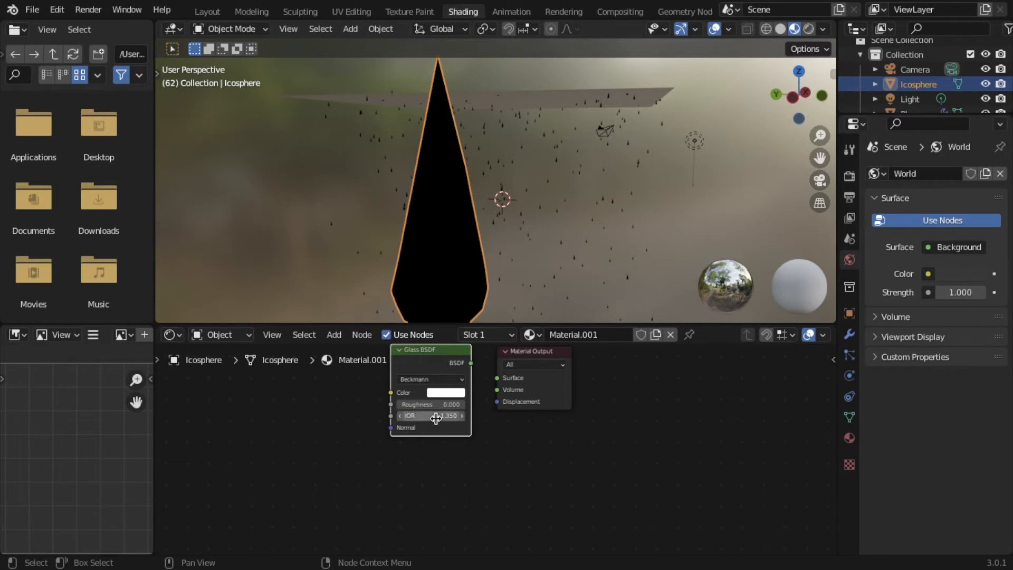
scroll(510, 451, up, 3)
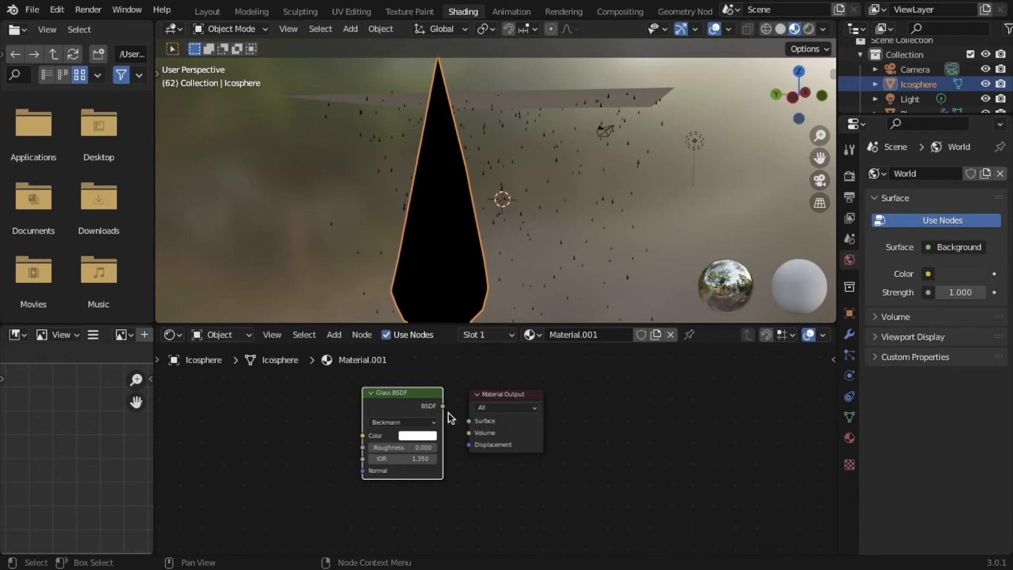
drag(442, 405, 470, 422)
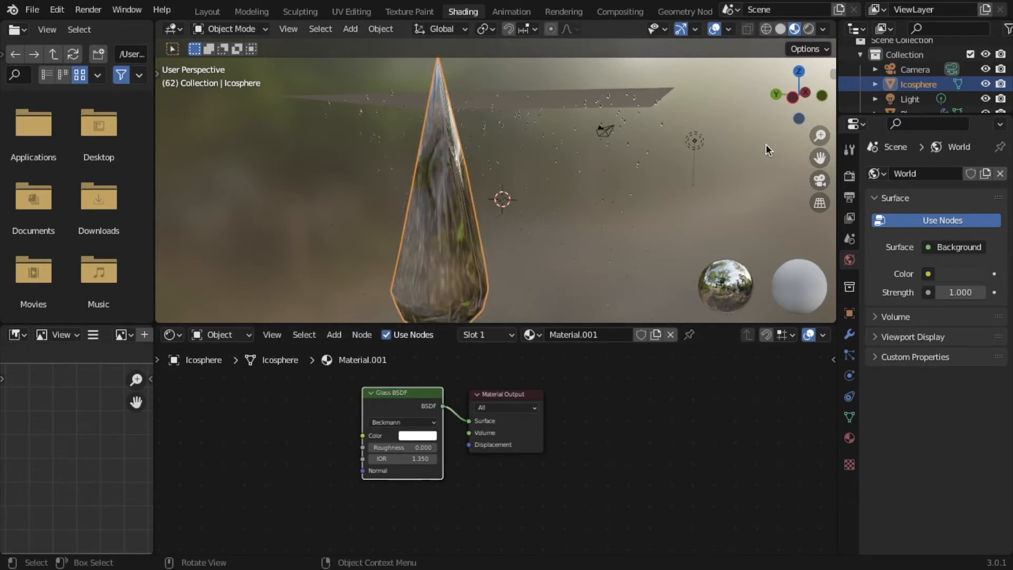
Inspect the glass teardrop, return to the Layout workspace and play the animation to check the falling drops.
mouse_move(799, 94)
mouse_down()
mouse_move(821, 96)
mouse_move(776, 102)
mouse_move(786, 100)
mouse_up()
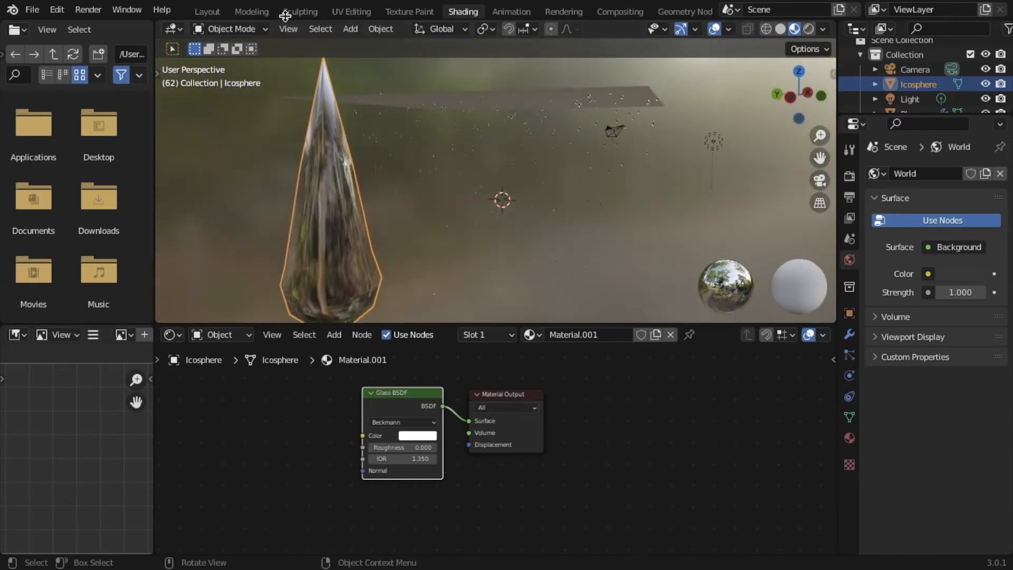
click(207, 11)
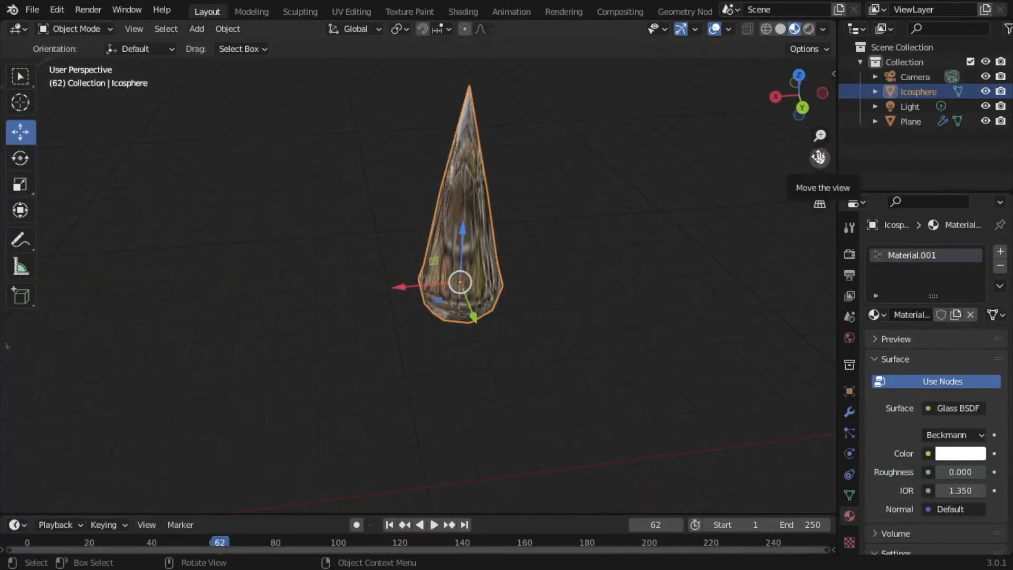
mouse_move(820, 158)
mouse_down()
mouse_move(898, 153)
mouse_move(823, 169)
mouse_move(845, 137)
mouse_up()
drag(797, 95, 799, 117)
key(space)
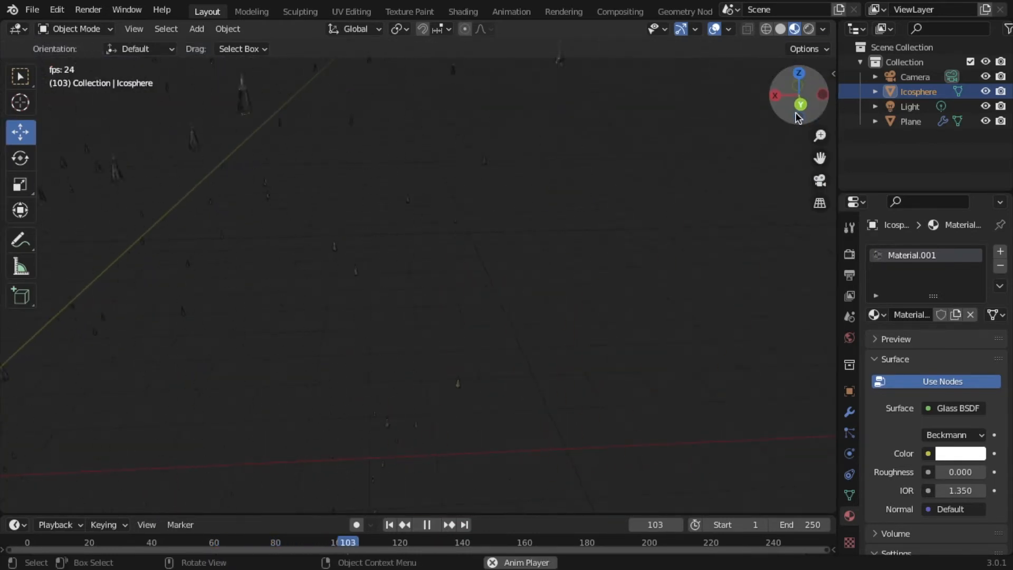
key(space)
Add a second plane at the scene origin and scale it up into a large ground beneath the rain.
scroll(514, 286, down, 10)
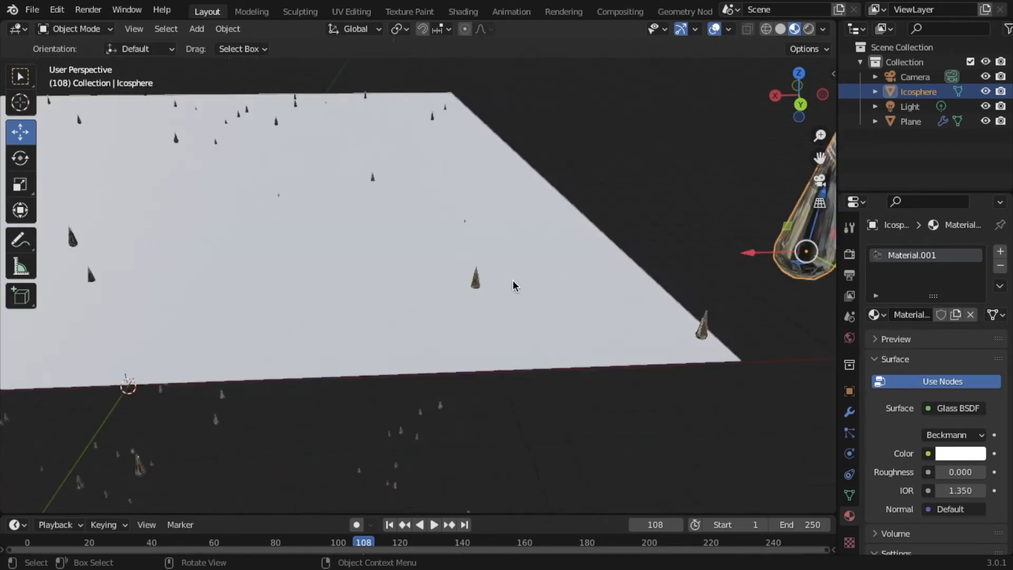
key(shift+a)
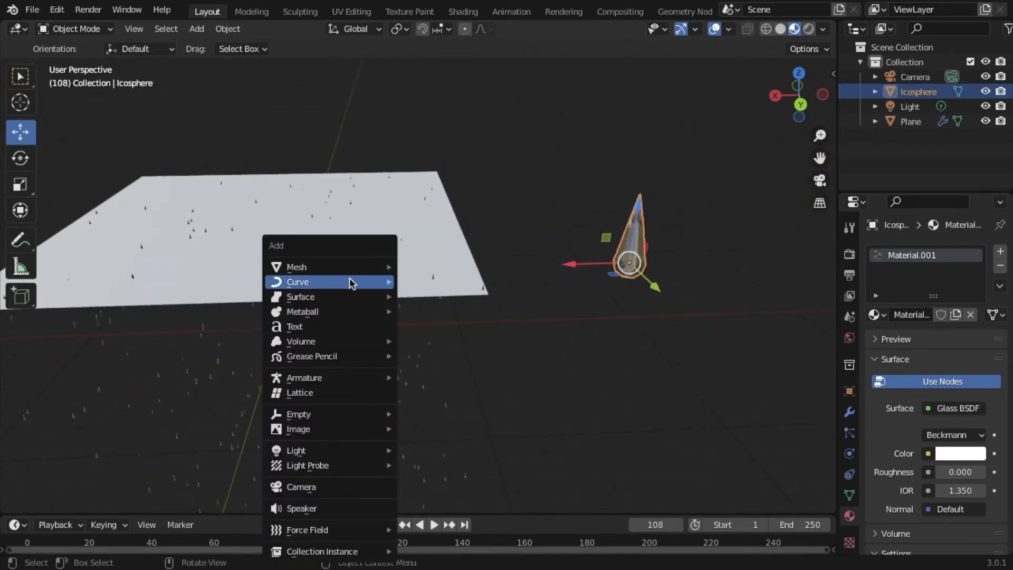
mouse_move(351, 271)
click(442, 267)
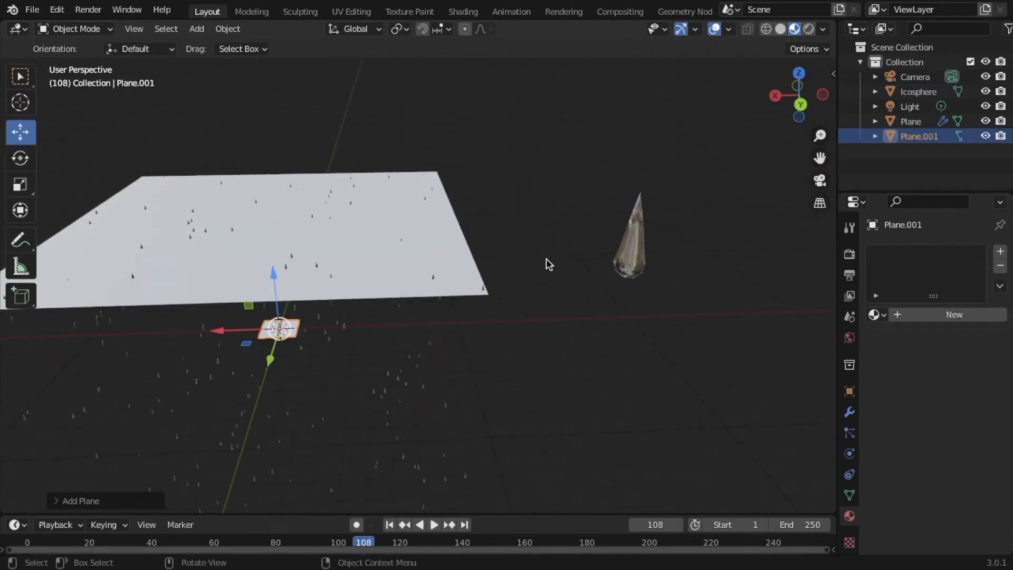
key(s)
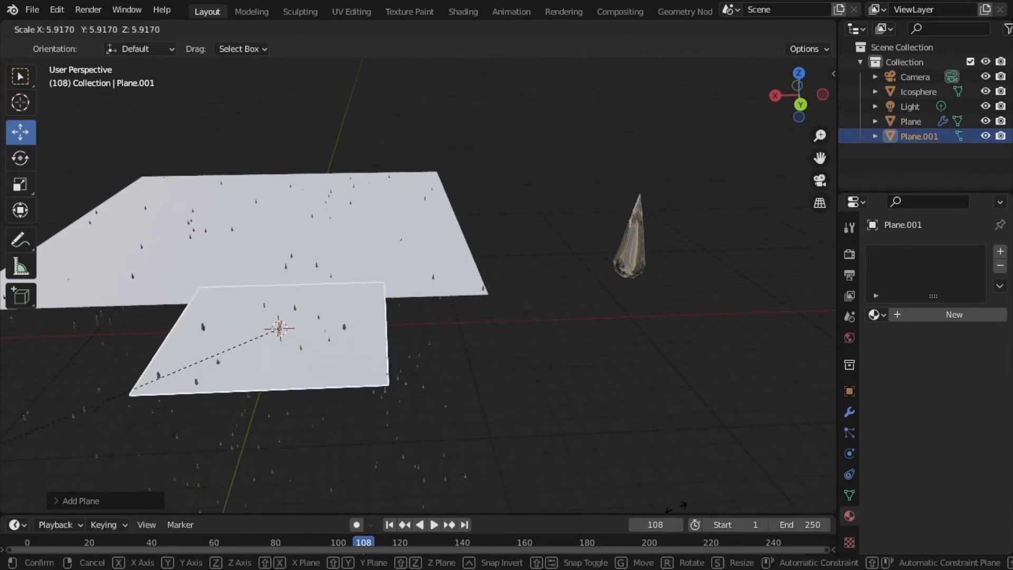
click(78, 153)
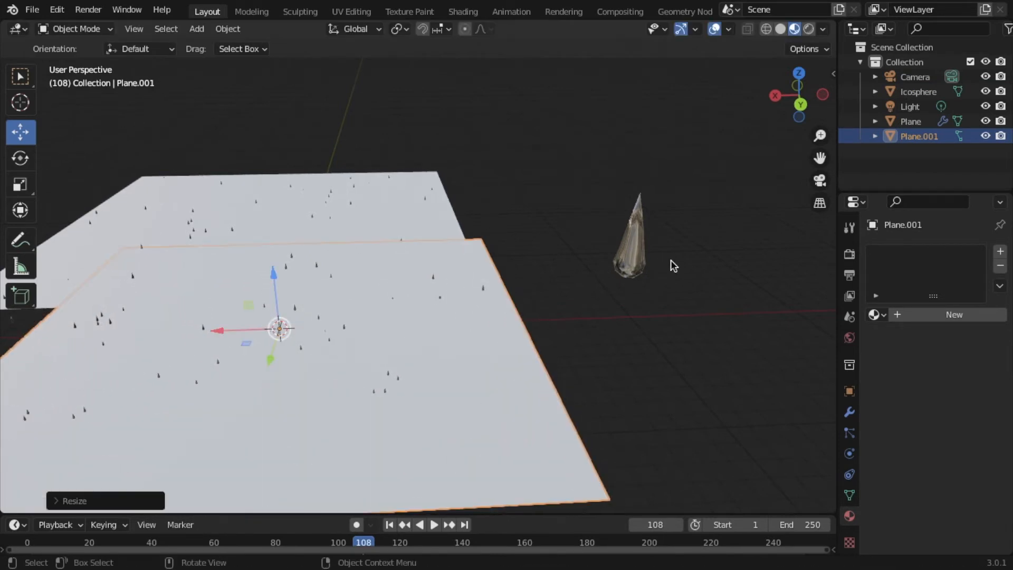
Give the ground plane a new material with asphalt.jpg from the Downloads folder as its Base Color image texture.
click(962, 315)
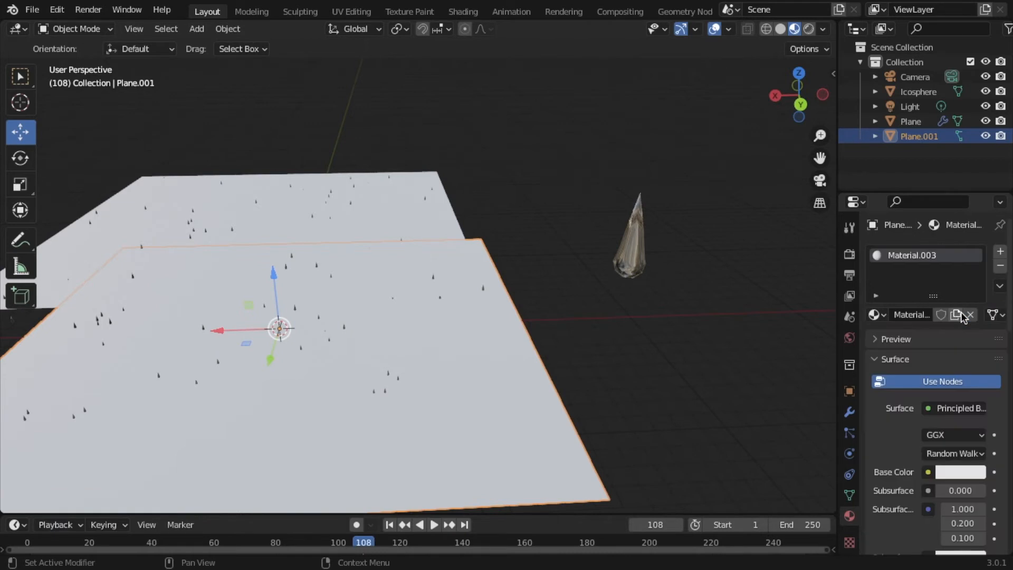
click(929, 472)
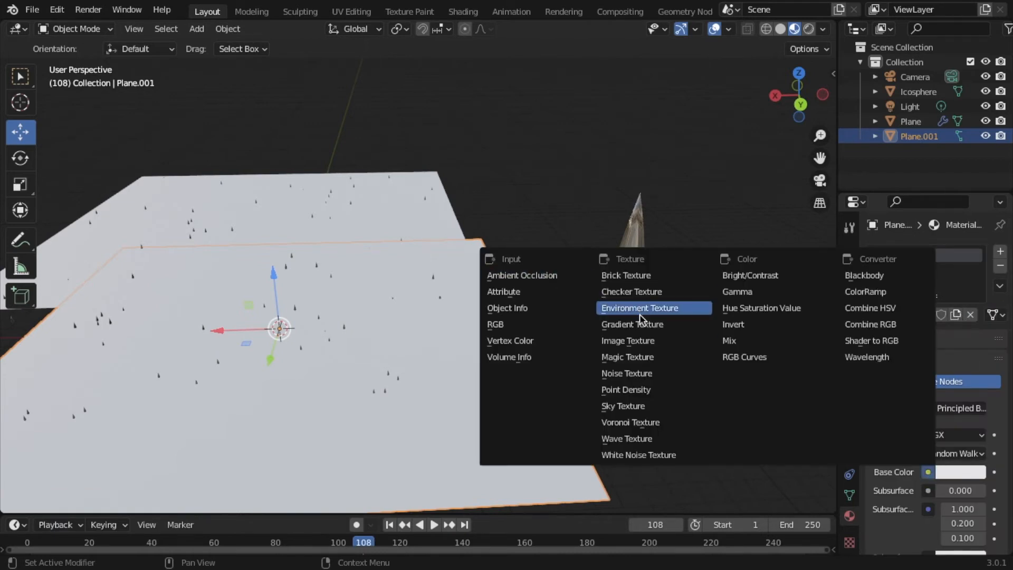
click(632, 342)
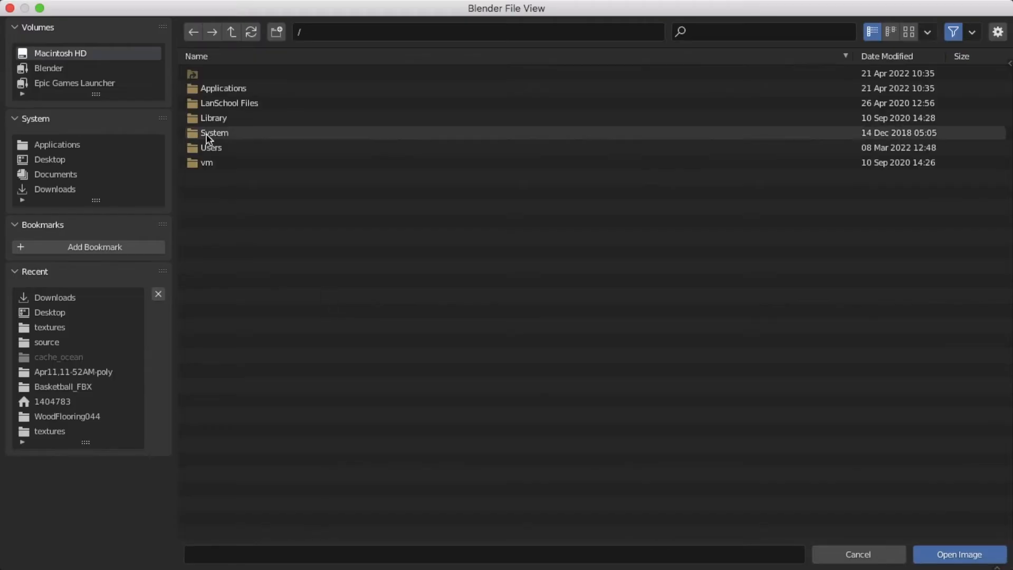
click(63, 299)
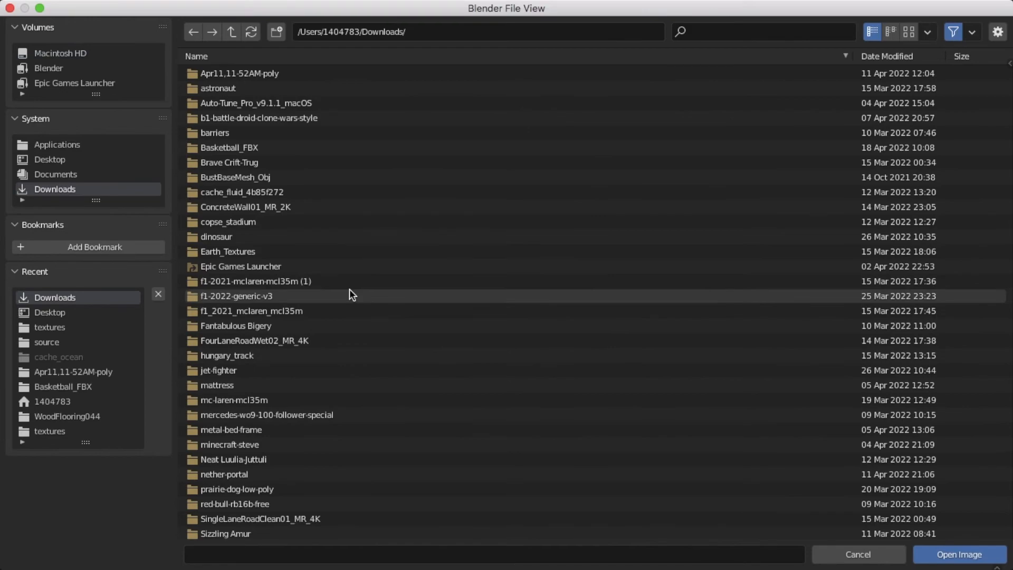
scroll(350, 292, down, 10)
scroll(251, 446, down, 1)
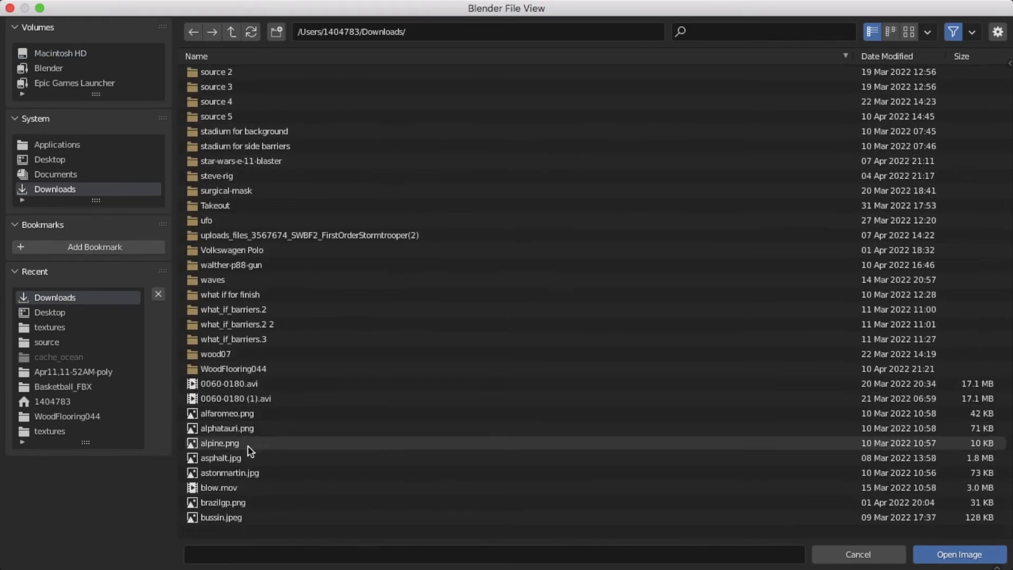
double_click(242, 458)
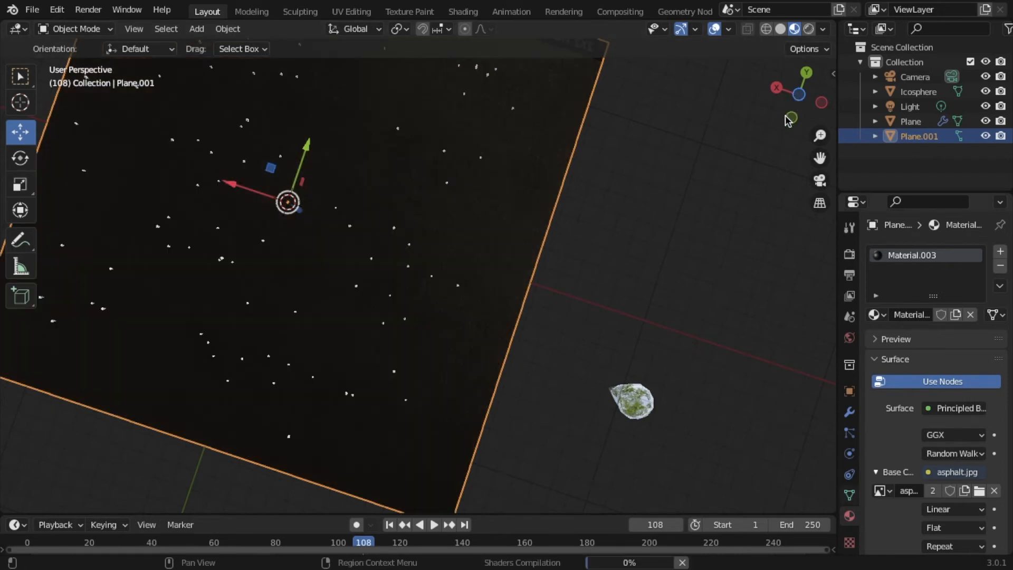
Display the scene in rendered shading through the camera and play the rain animation.
drag(792, 100, 800, 46)
click(809, 29)
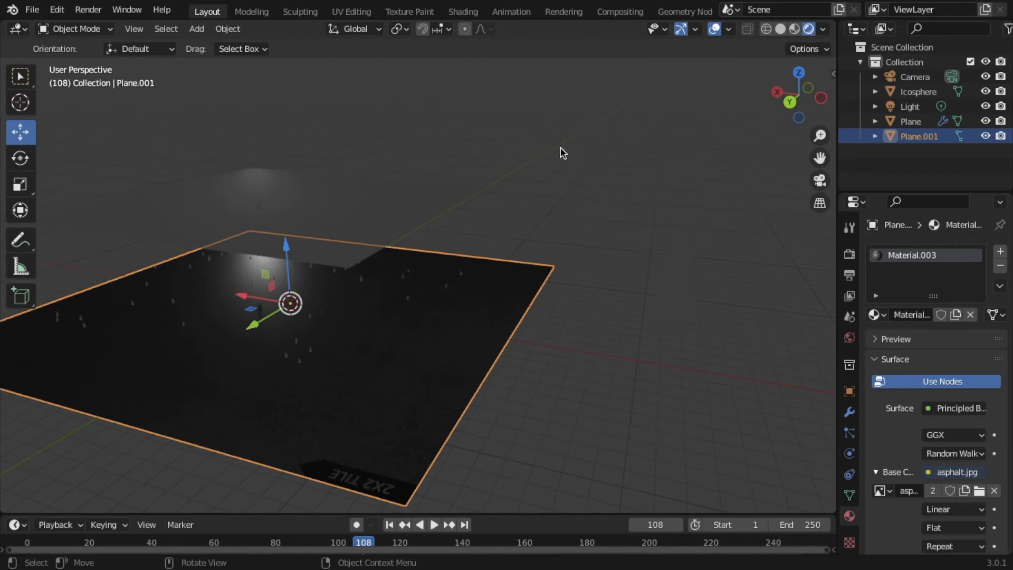
click(820, 181)
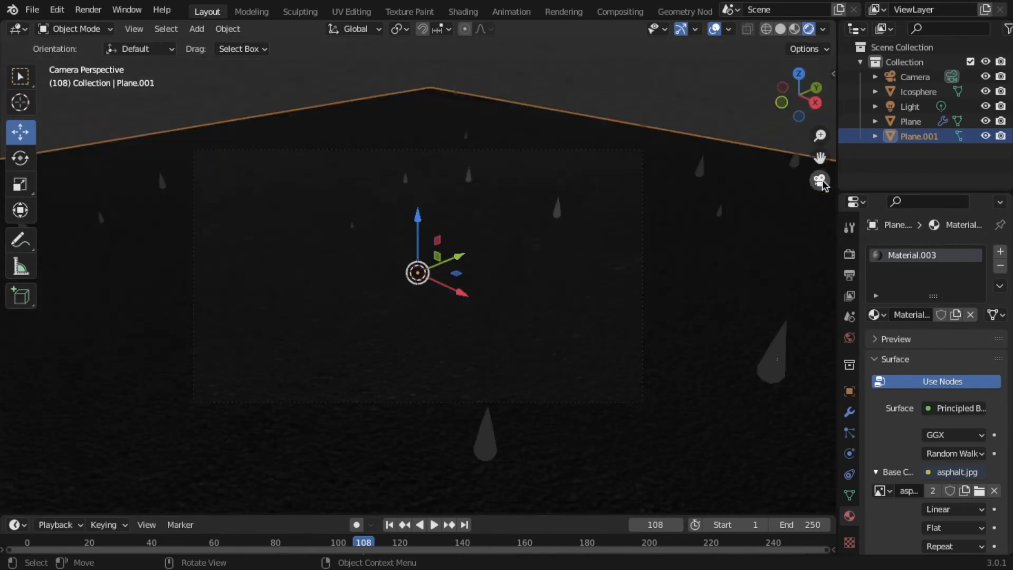
key(space)
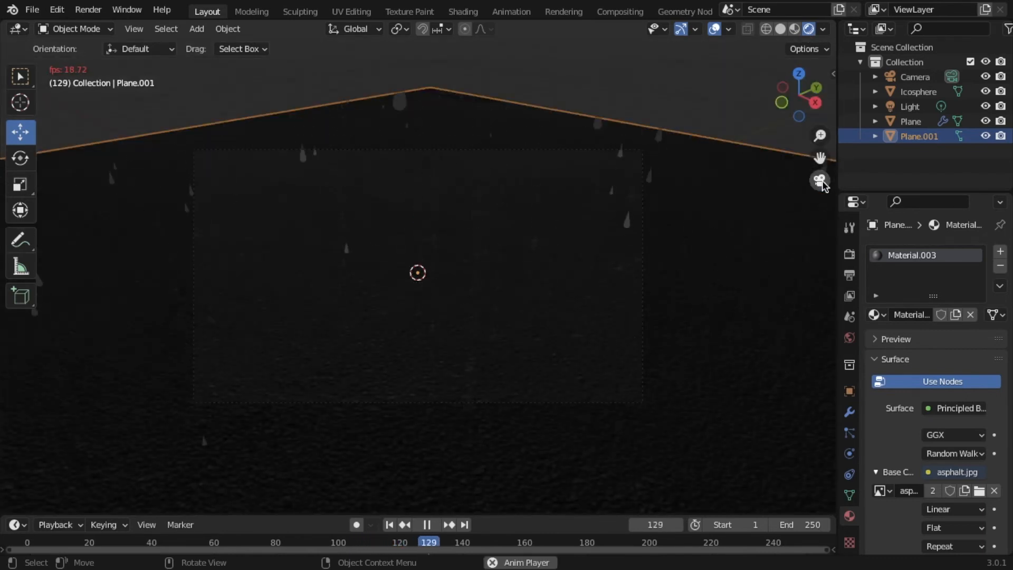
key(space)
Brighten the world background to a grey with a colour value of 0.319.
drag(799, 95, 805, 75)
scroll(739, 199, down, 6)
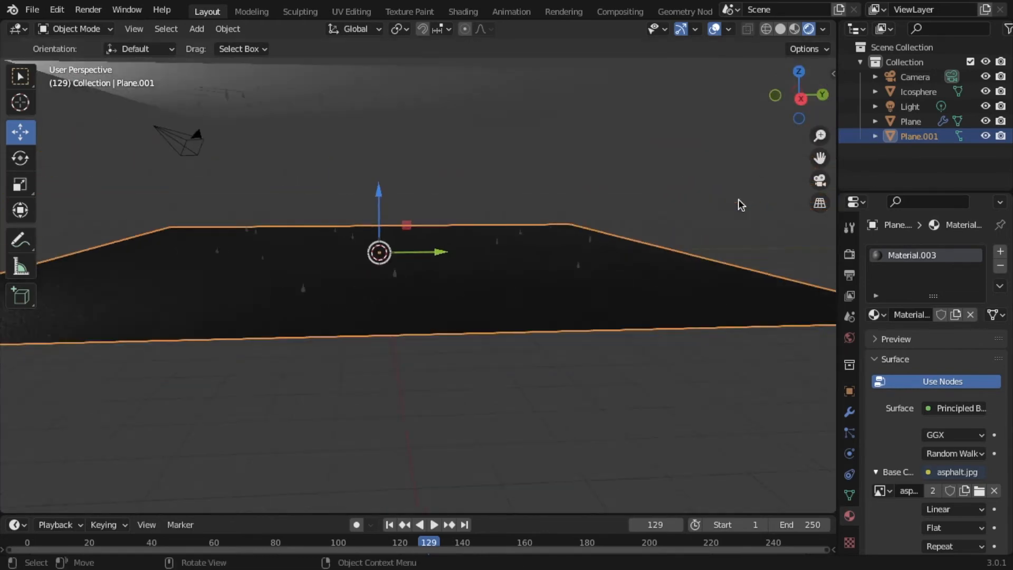
drag(799, 92, 815, 105)
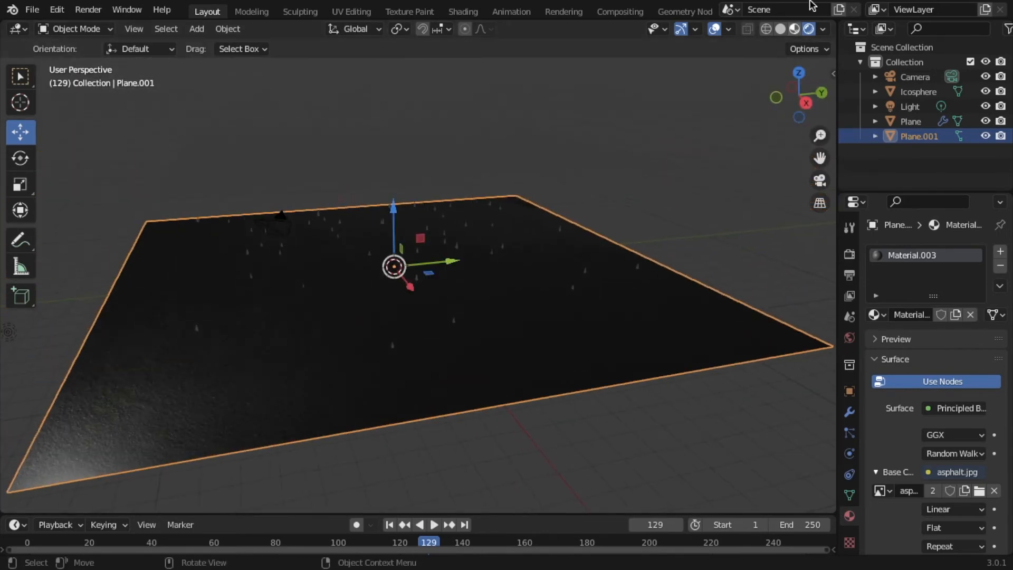
click(850, 338)
click(941, 350)
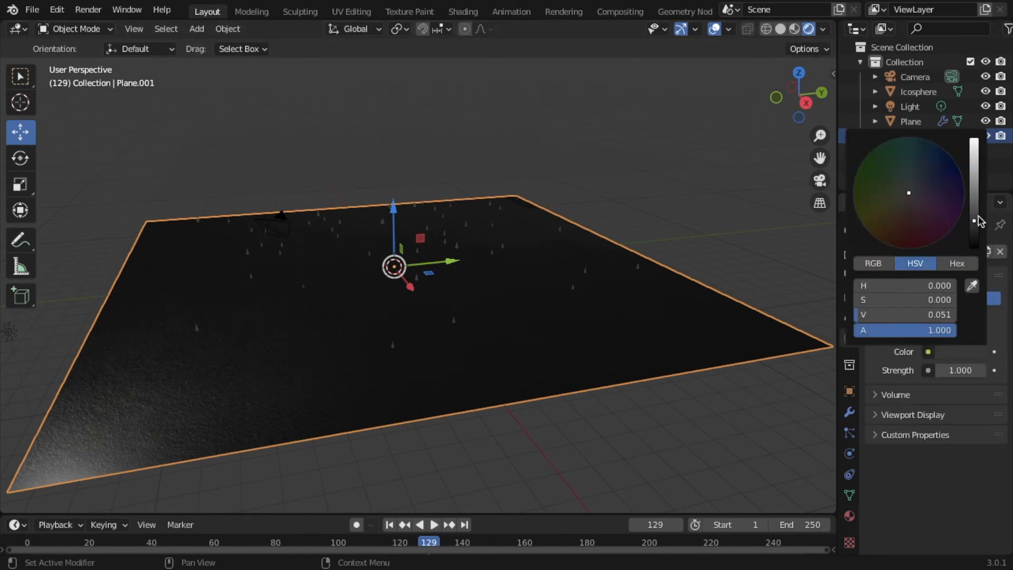
drag(975, 224, 974, 180)
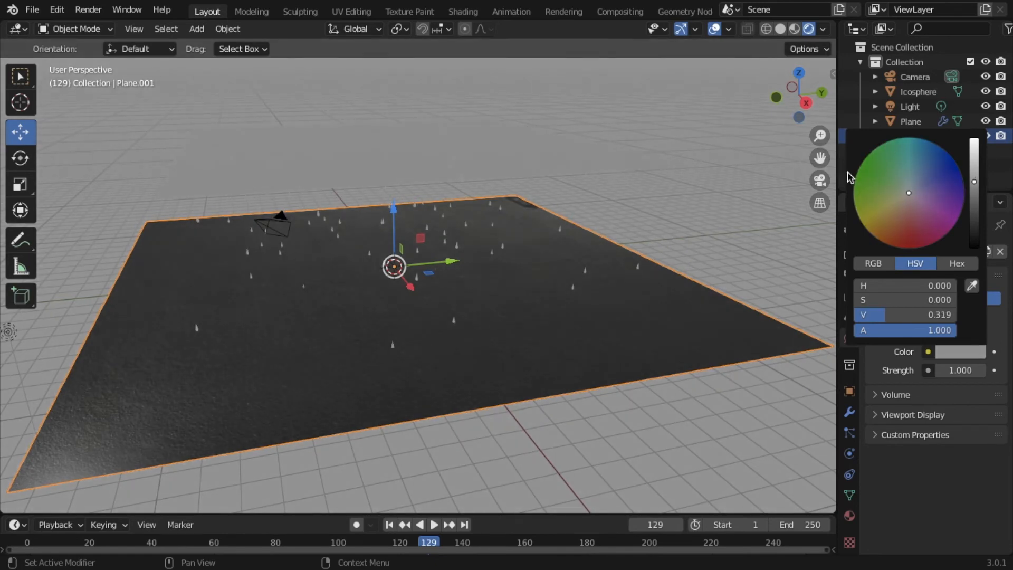
Look through the camera and select the rain emitter plane with its particle settings open.
click(820, 180)
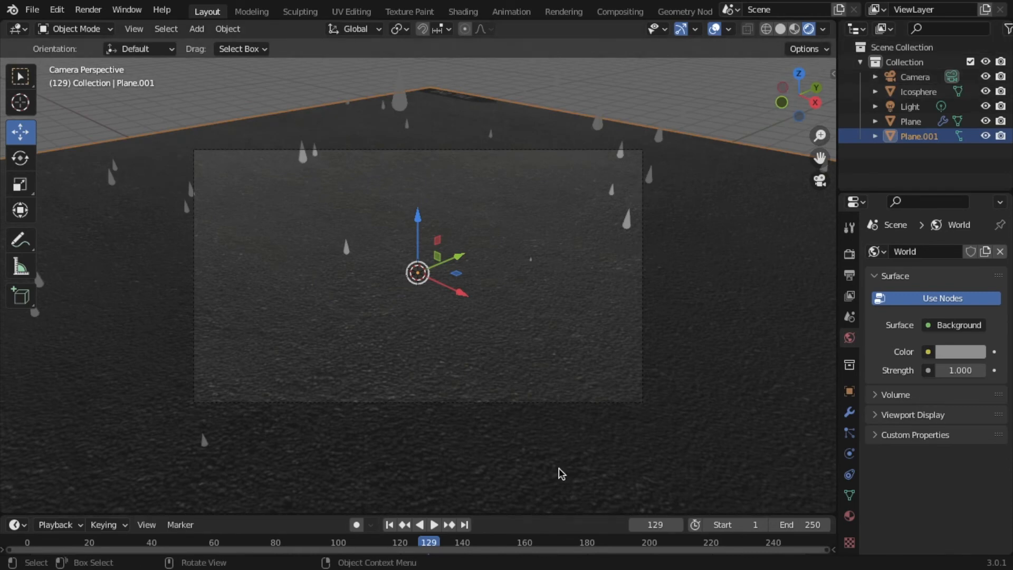
click(850, 430)
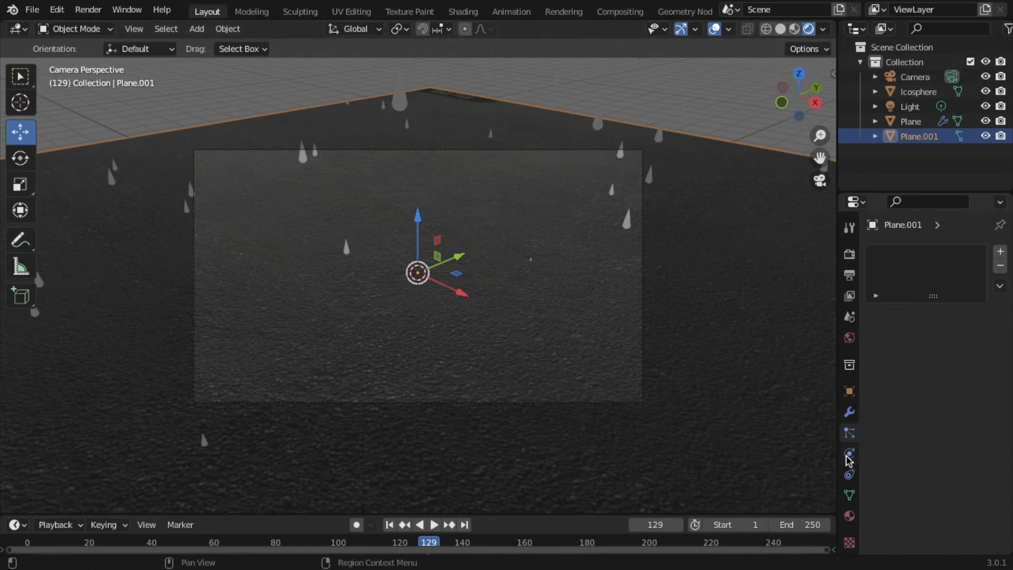
click(401, 100)
click(401, 99)
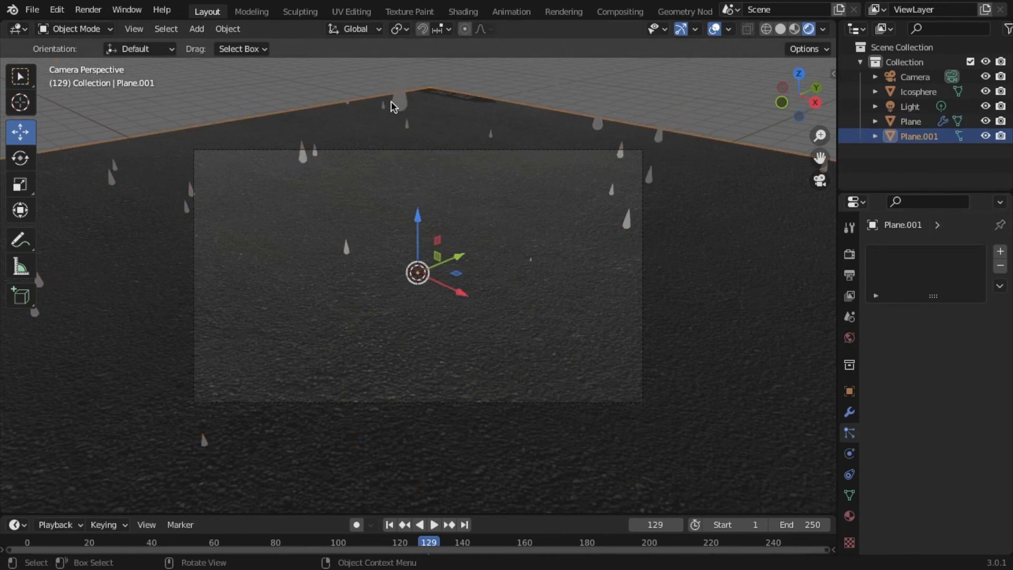
click(503, 150)
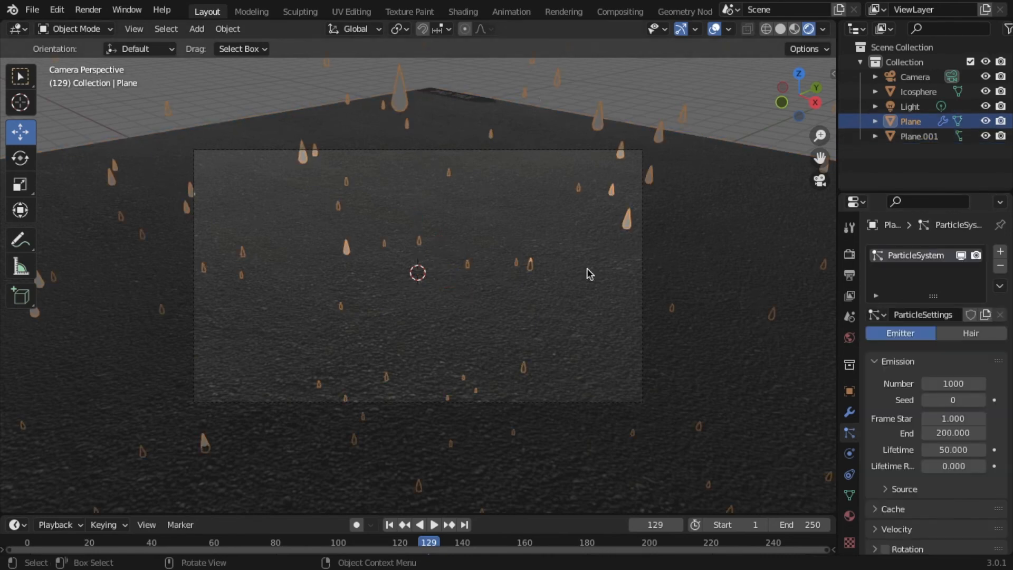
Play the rain animation from the start and set the emitter's particle number to 10000.
click(23, 547)
key(space)
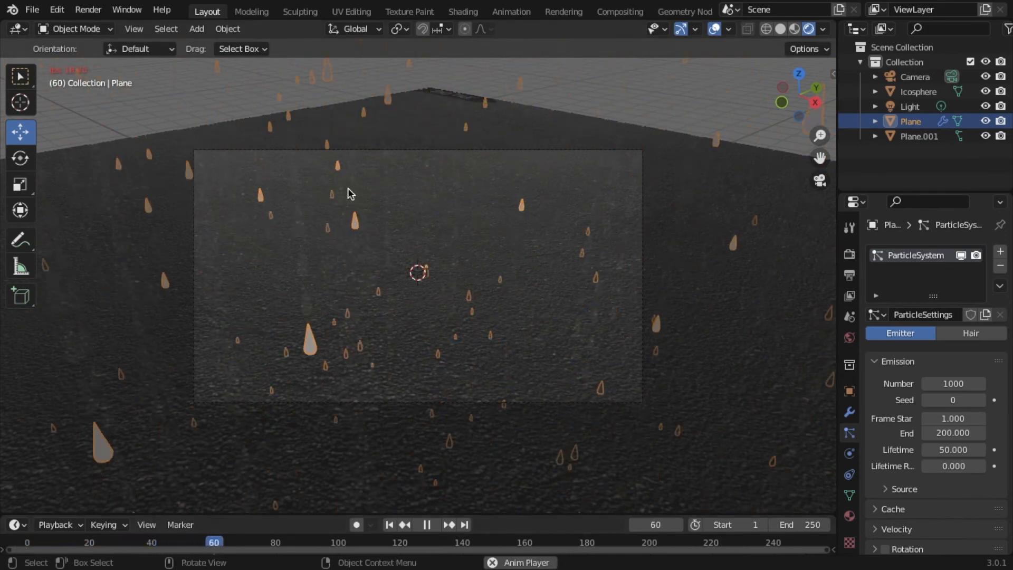
click(956, 384)
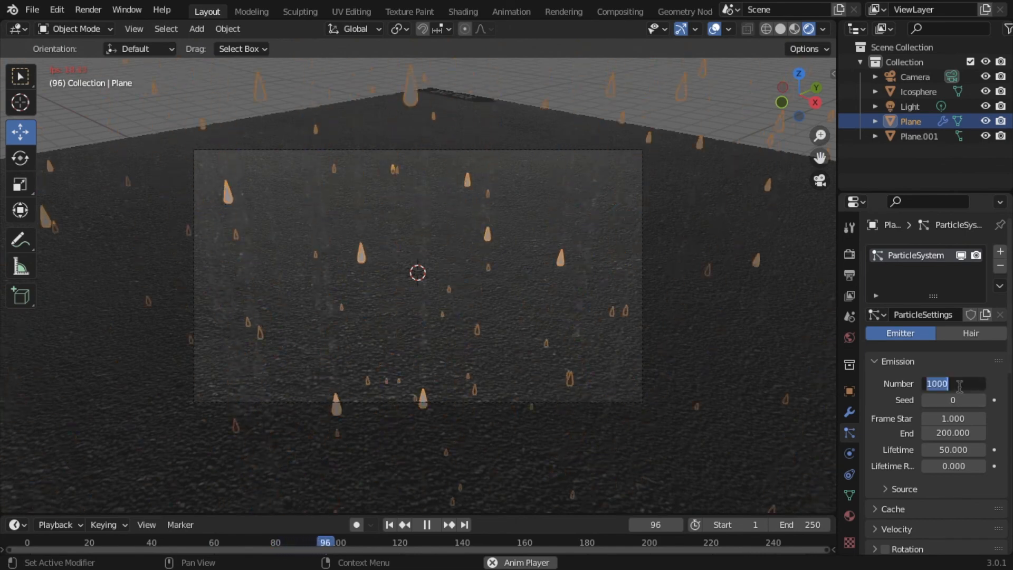
text(10000)
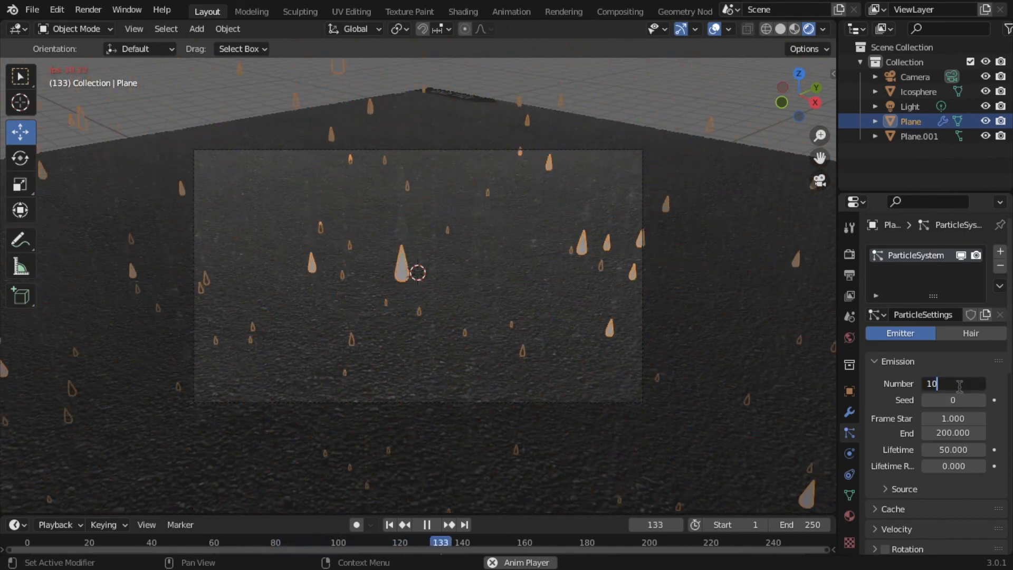
key(Return)
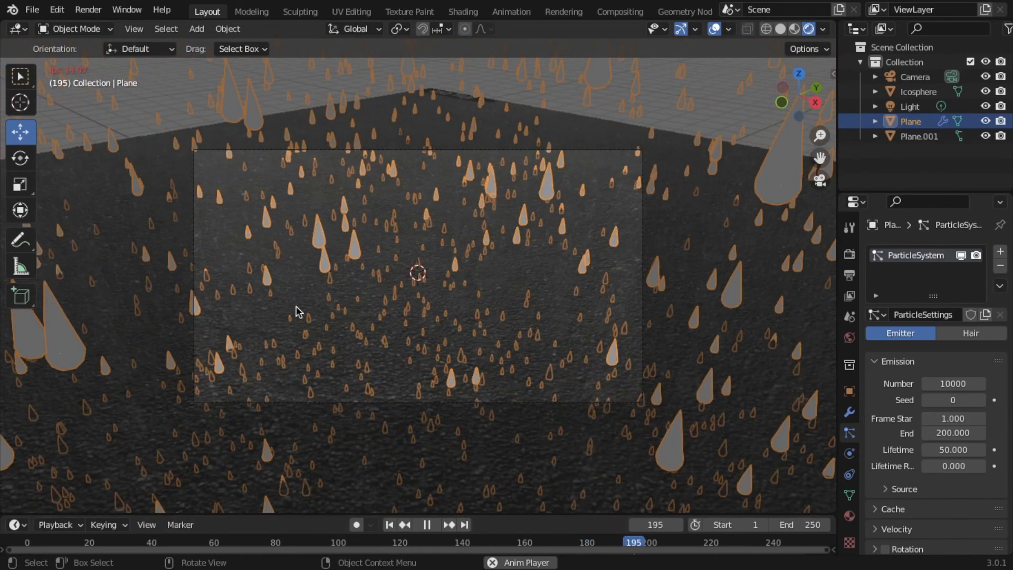
Set the emitter's particle number to 5000 and replay the rain briefly from the start of the timeline.
key(space)
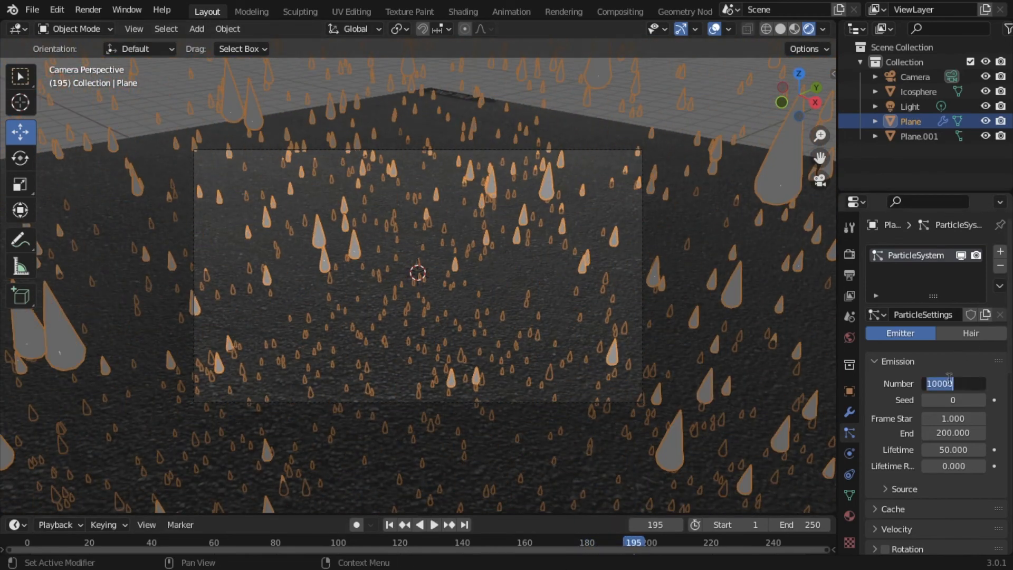
key(Return)
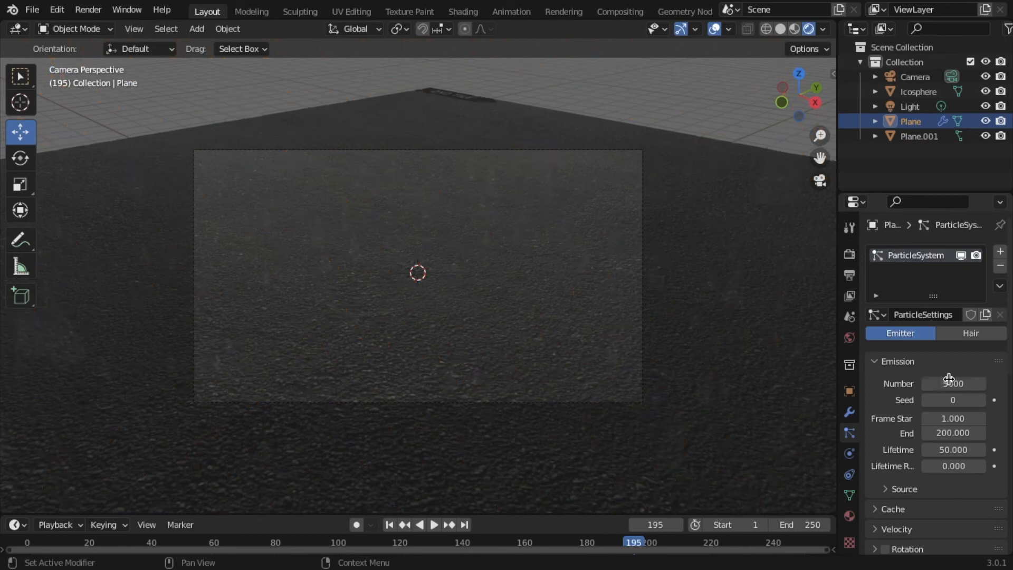
click(24, 543)
key(space)
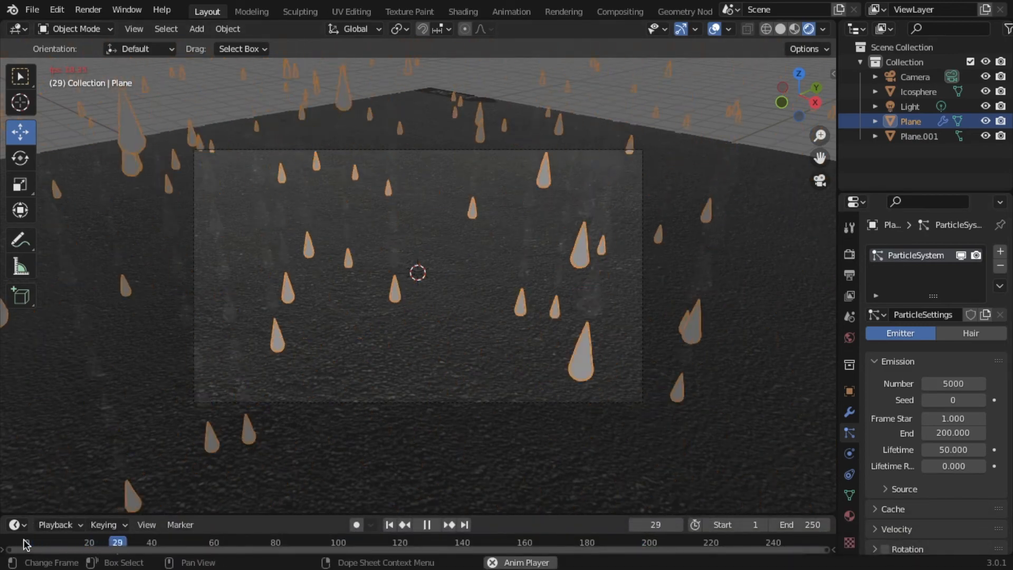
key(space)
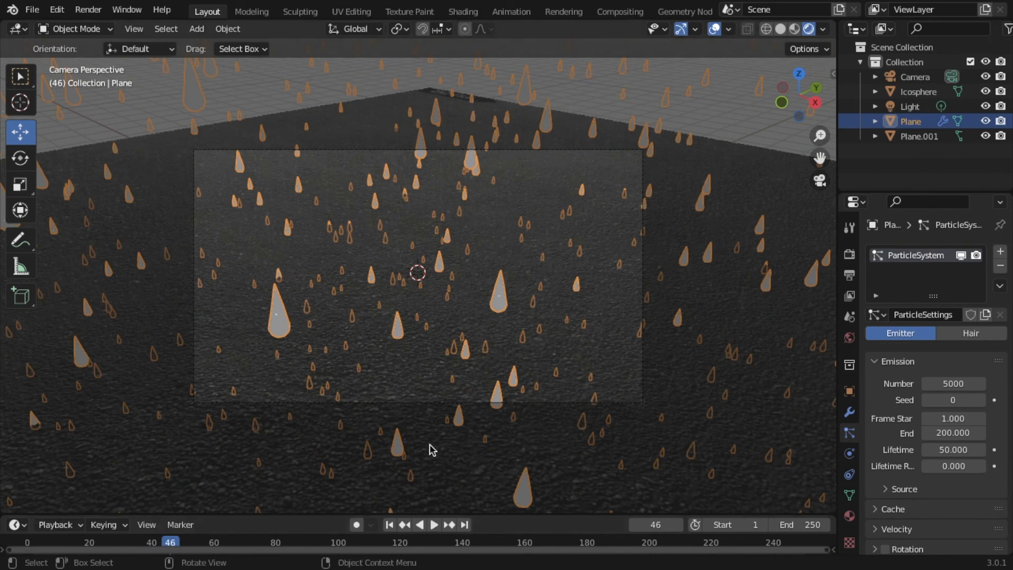
Set the particles' render scale to 0.020 and replay the rain briefly from the start of the timeline.
scroll(969, 437, down, 10)
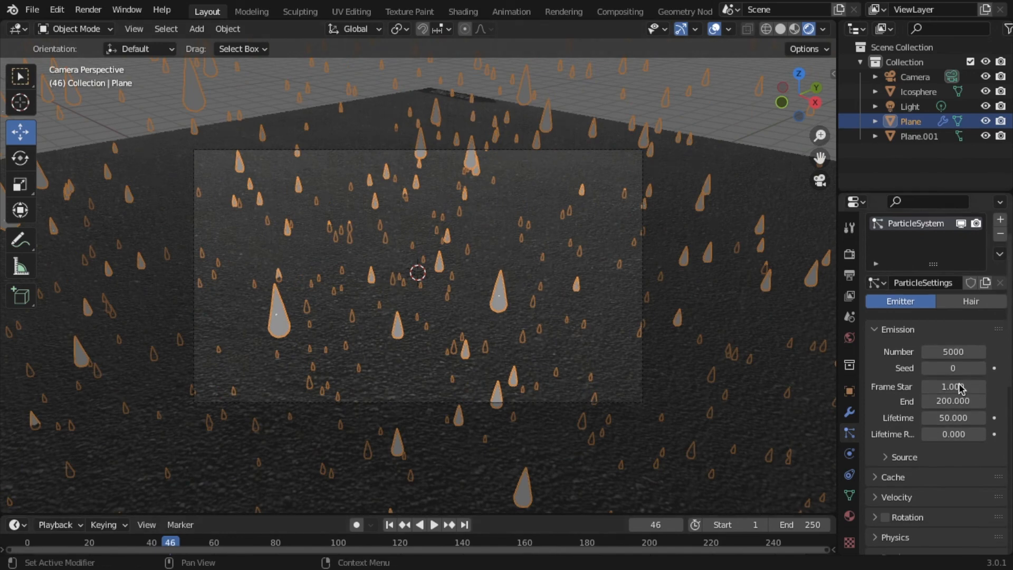
scroll(945, 428, down, 2)
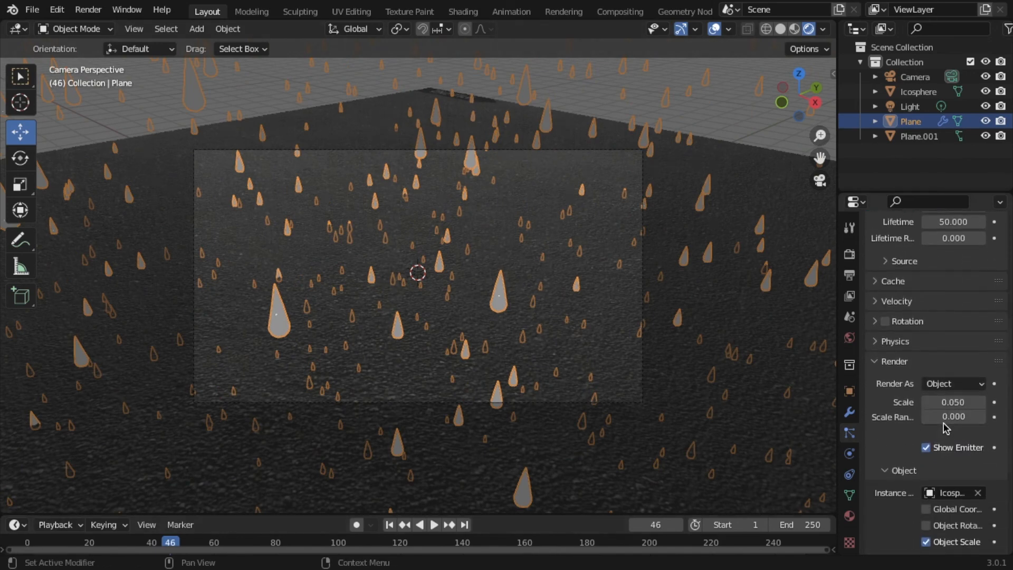
scroll(945, 427, down, 3)
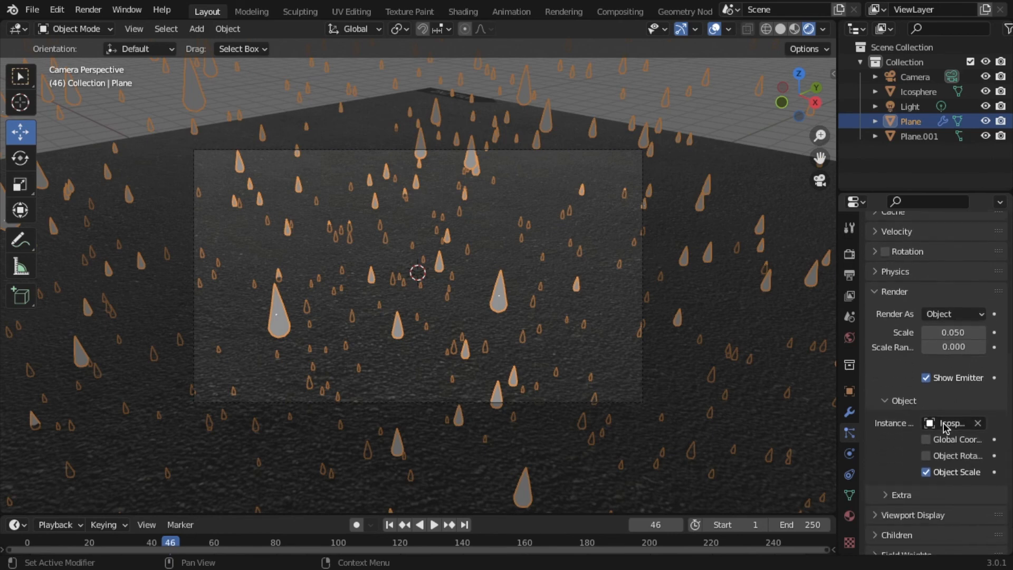
drag(953, 332, 945, 332)
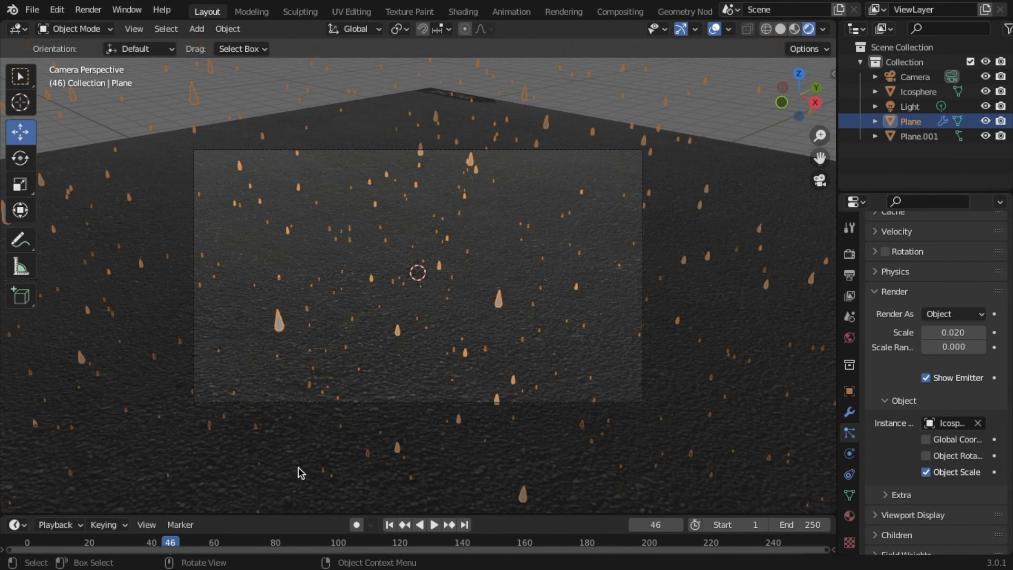
click(24, 548)
key(space)
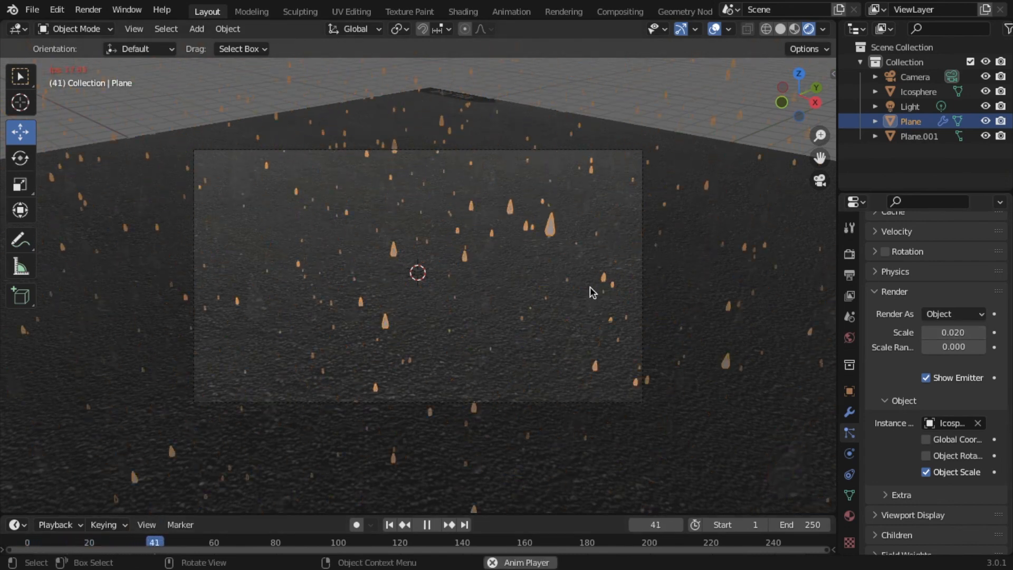
key(space)
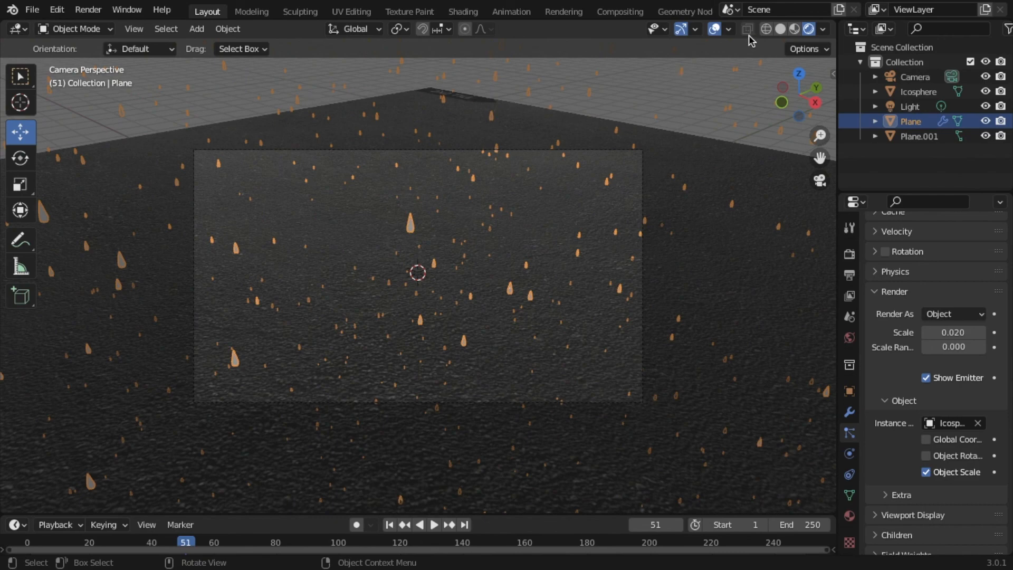
mouse_move(797, 103)
mouse_down()
mouse_move(815, 106)
mouse_move(805, 111)
mouse_move(799, 100)
mouse_up()
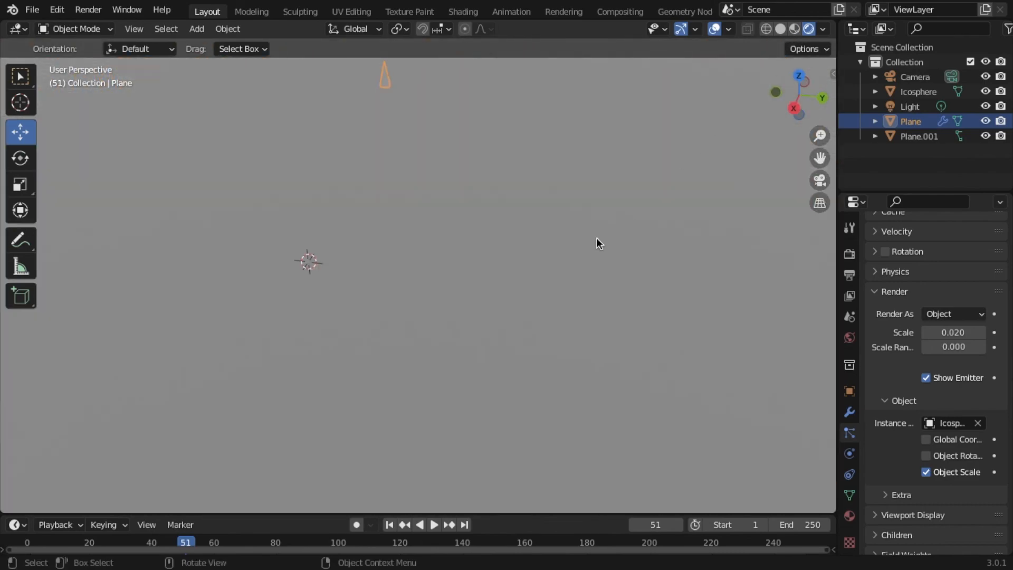
scroll(562, 249, down, 6)
mouse_move(784, 92)
mouse_down()
mouse_move(794, 113)
mouse_move(747, 103)
mouse_move(787, 99)
mouse_up()
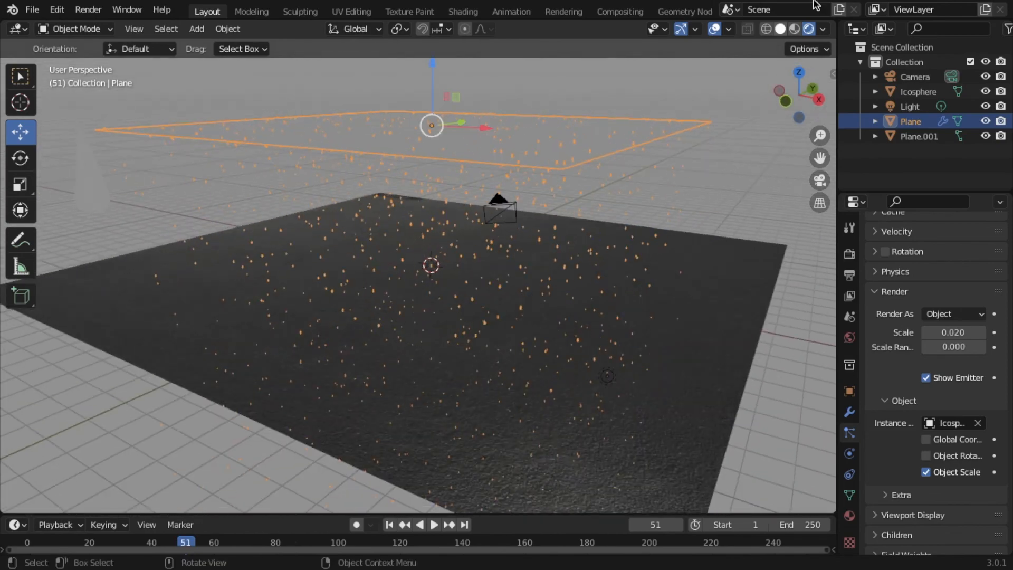
mouse_move(816, 6)
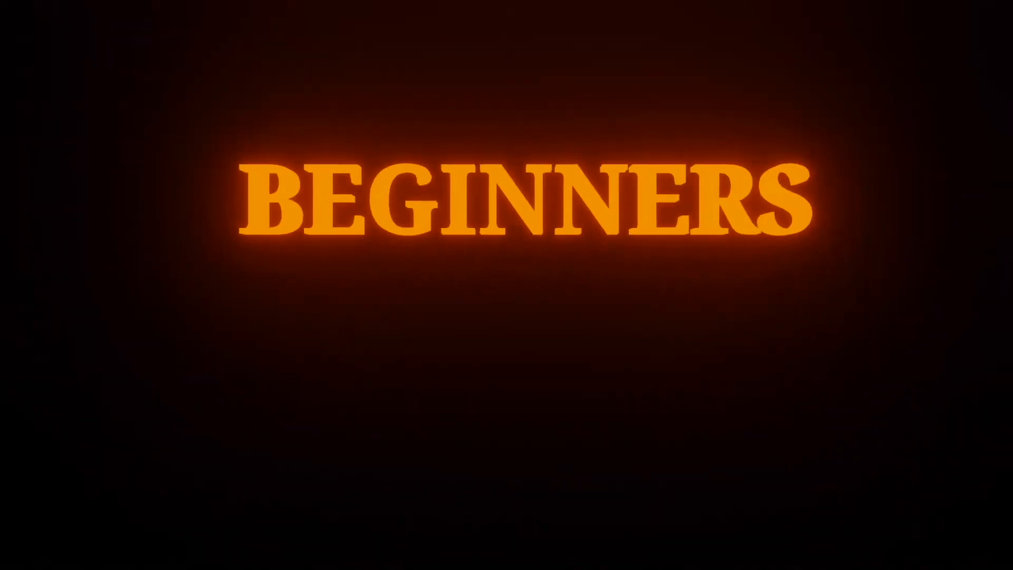